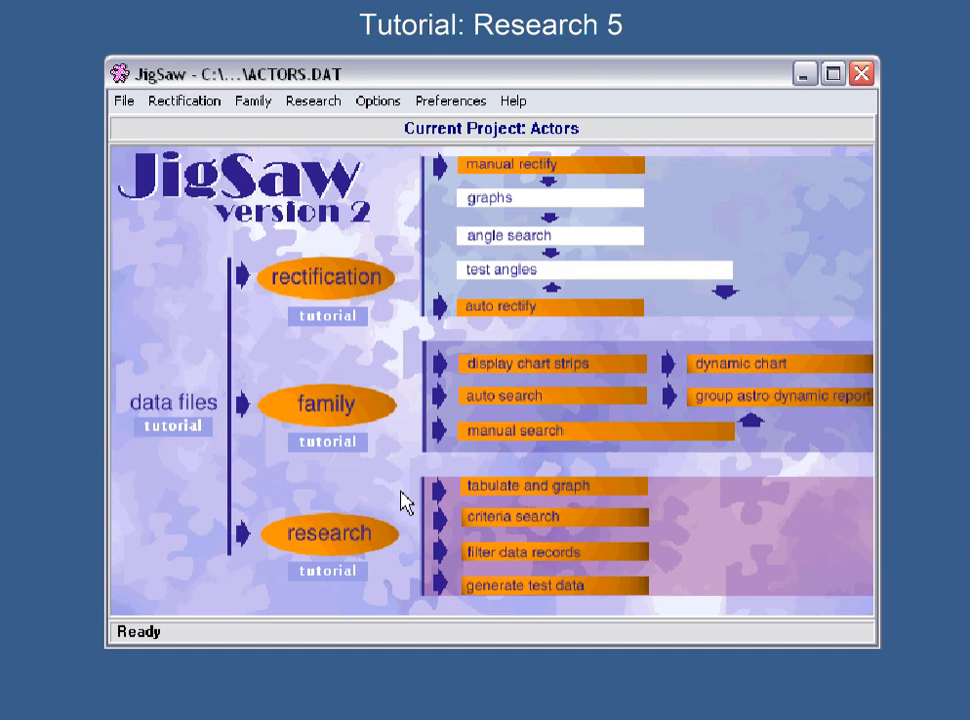
{"action": "left_click", "coordinate": [326, 545]}
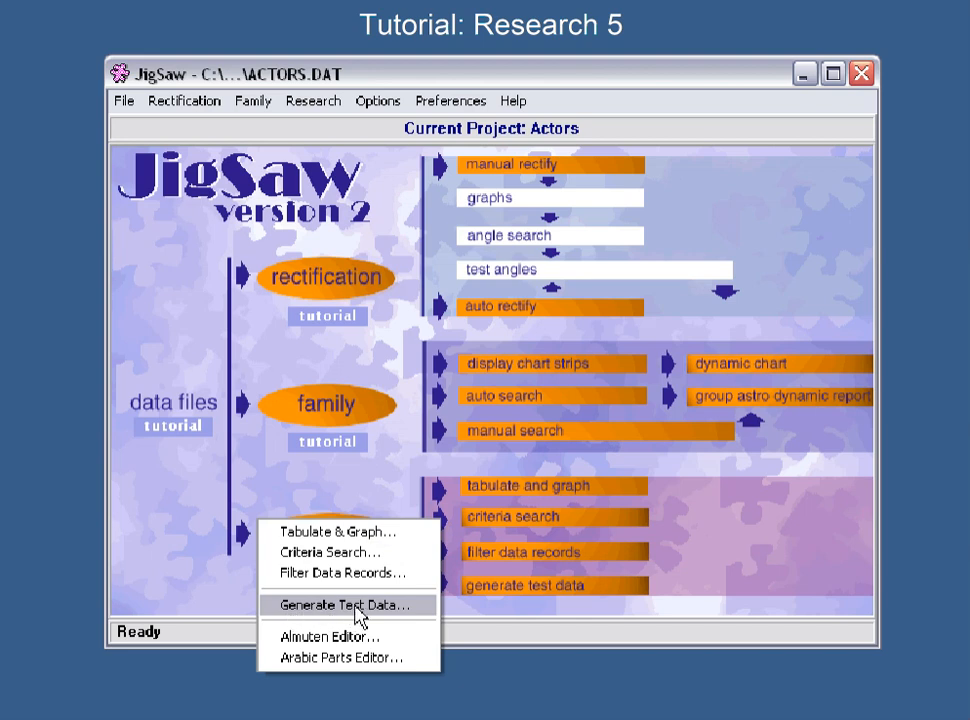
{"action": "left_click", "coordinate": [315, 104]}
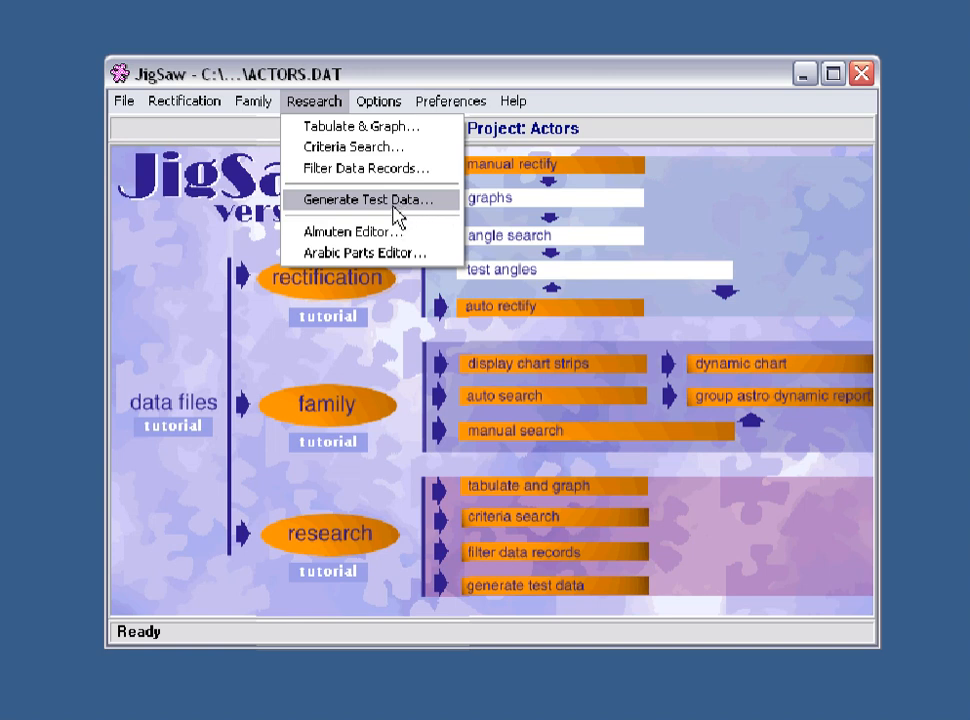
{"action": "left_click", "coordinate": [354, 356]}
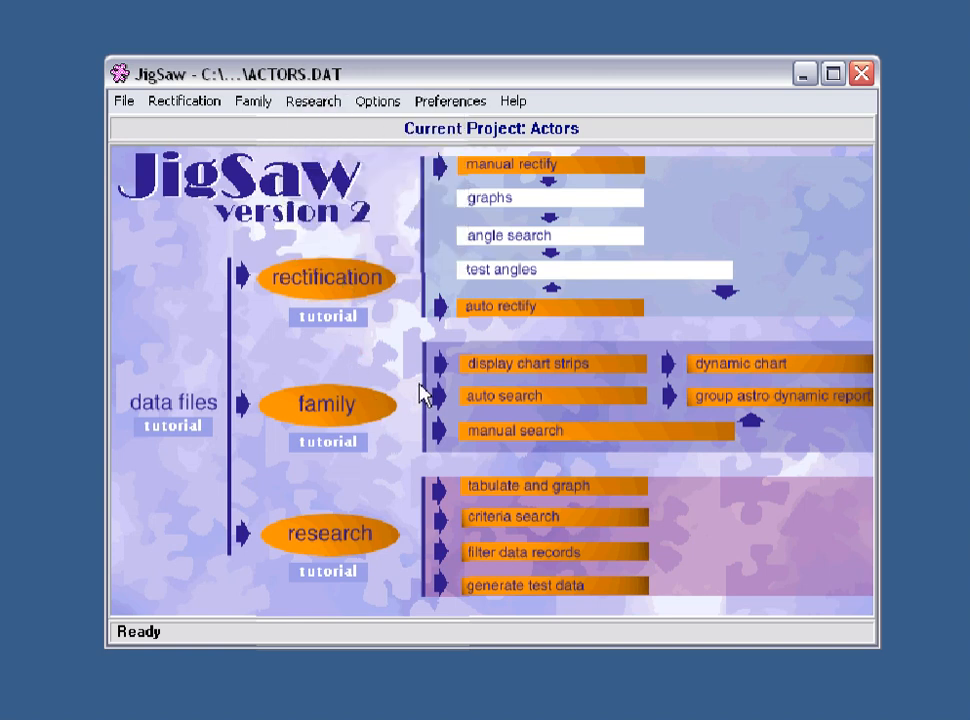
{"action": "left_click", "coordinate": [331, 546]}
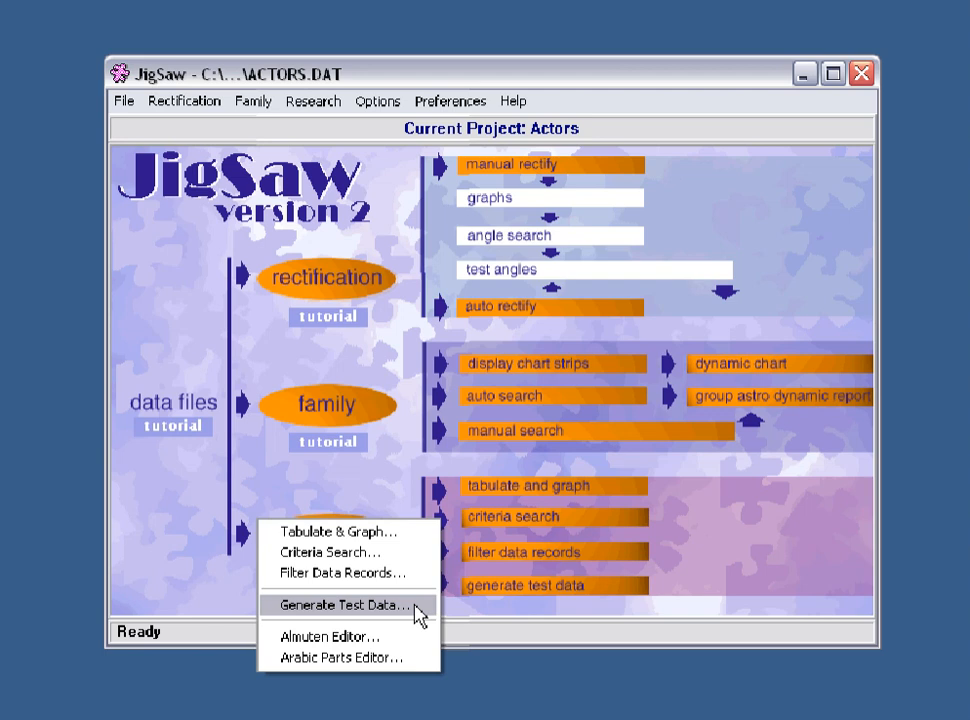
{"action": "left_click", "coordinate": [316, 102]}
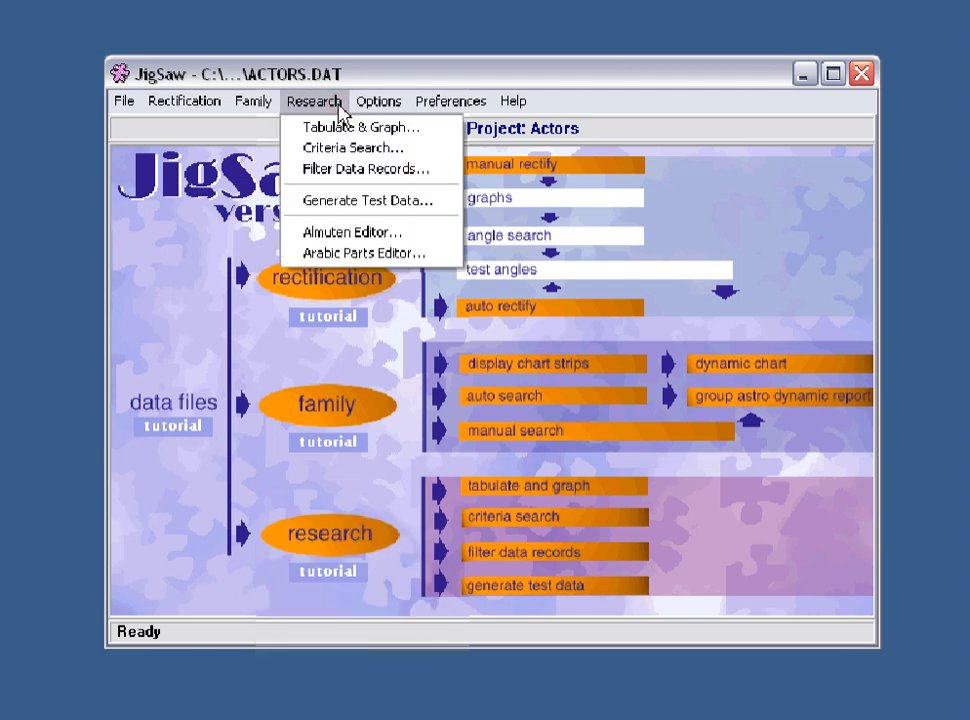
{"action": "left_click", "coordinate": [315, 540]}
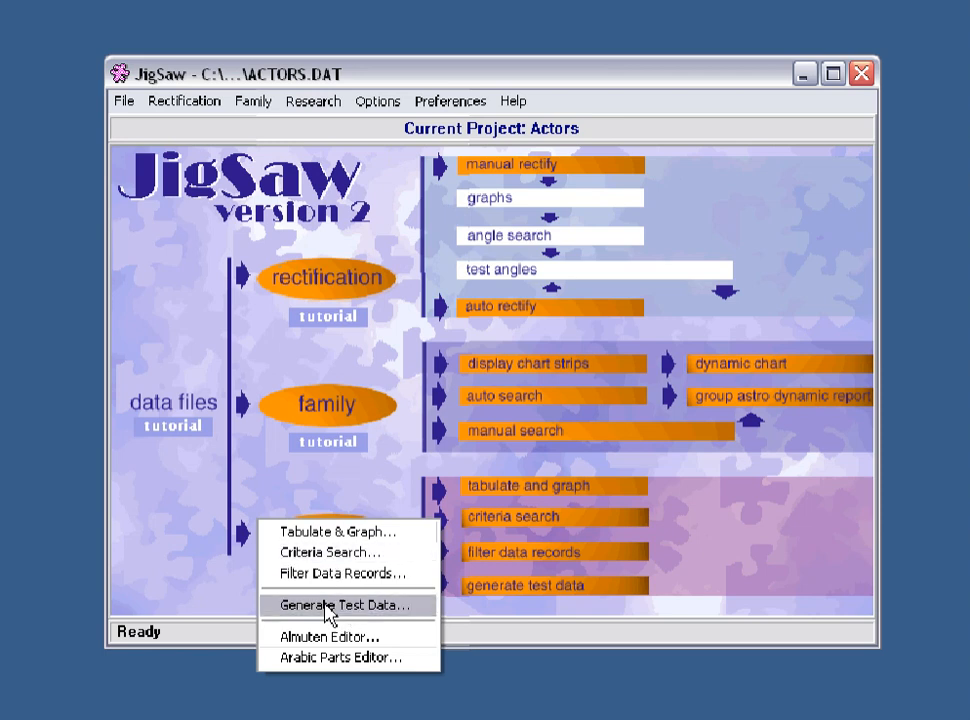
Step: Open the ACTORS.DAT project from the userdata folder
{"action": "left_click", "coordinate": [124, 103]}
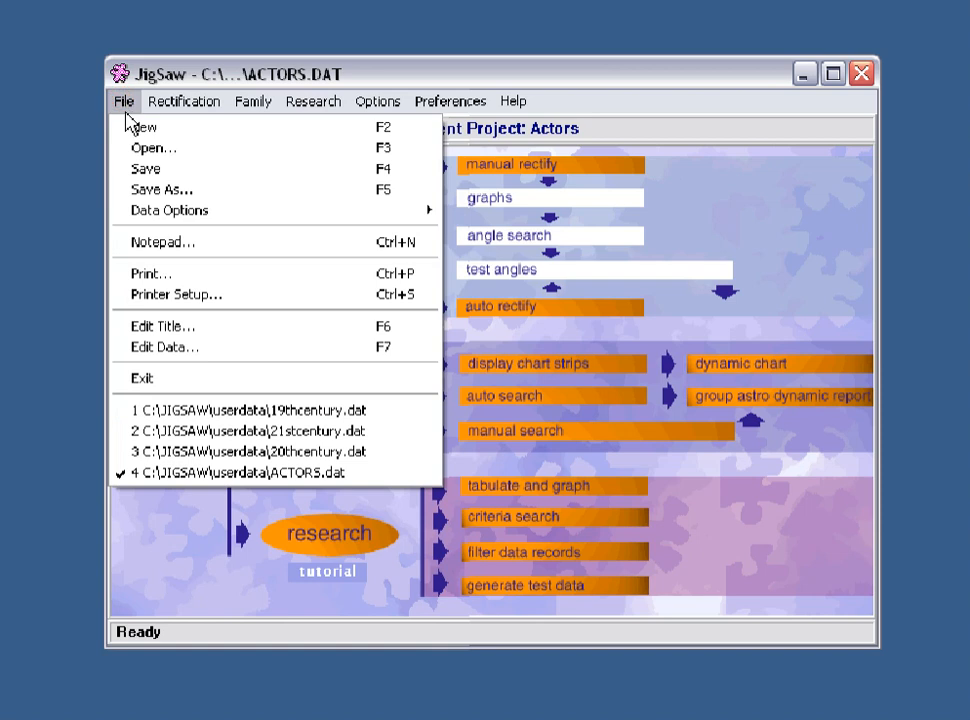
{"action": "left_click", "coordinate": [143, 148]}
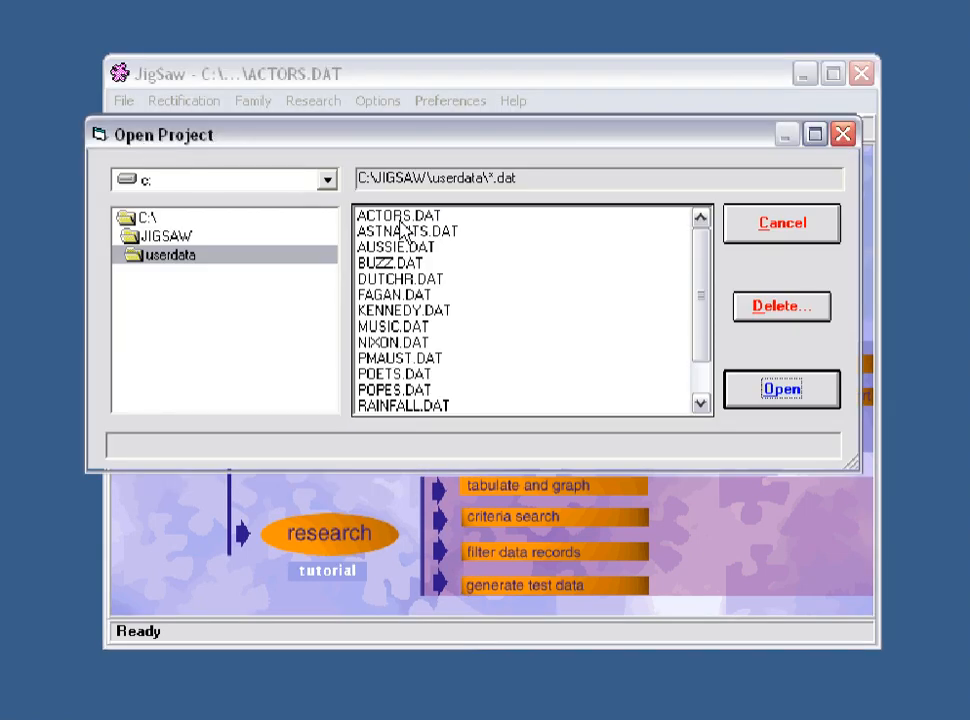
{"action": "left_click", "coordinate": [398, 214]}
{"action": "left_click", "coordinate": [740, 390]}
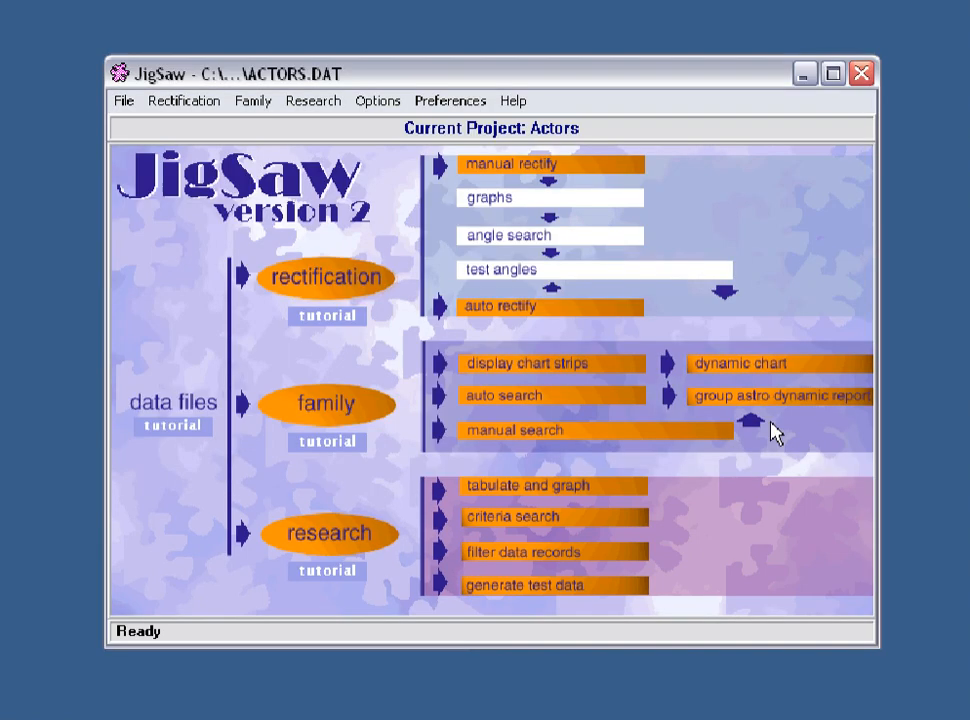
Step: Open the Generate Test Data dialog for the research section
{"action": "left_click", "coordinate": [346, 541]}
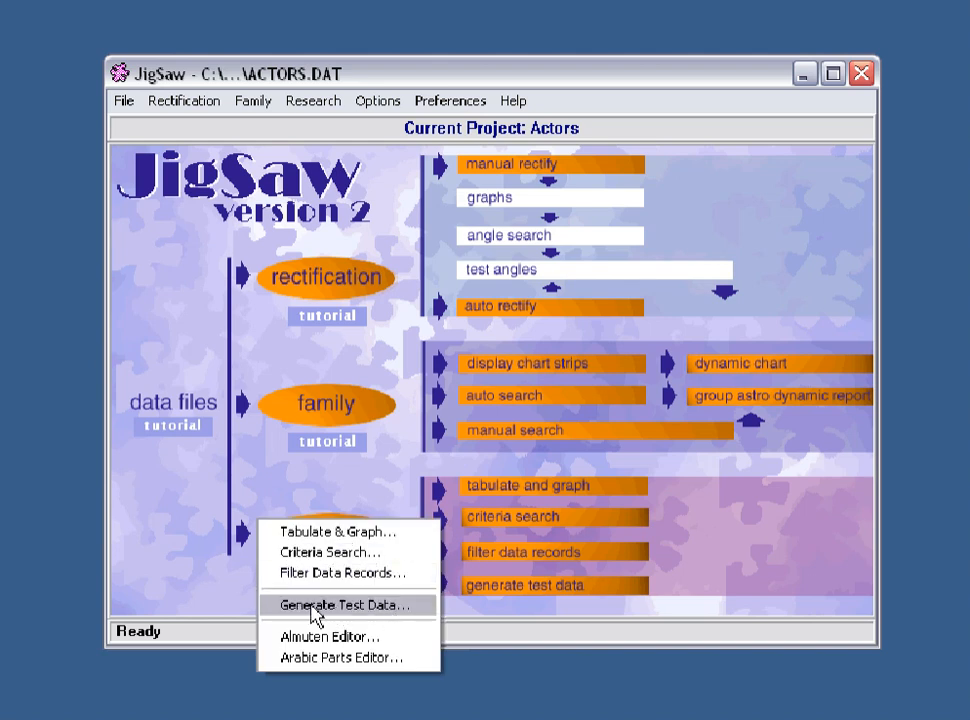
{"action": "left_click", "coordinate": [314, 616]}
{"action": "left_click_drag", "start_coordinate": [524, 156], "coordinate": [523, 172]}
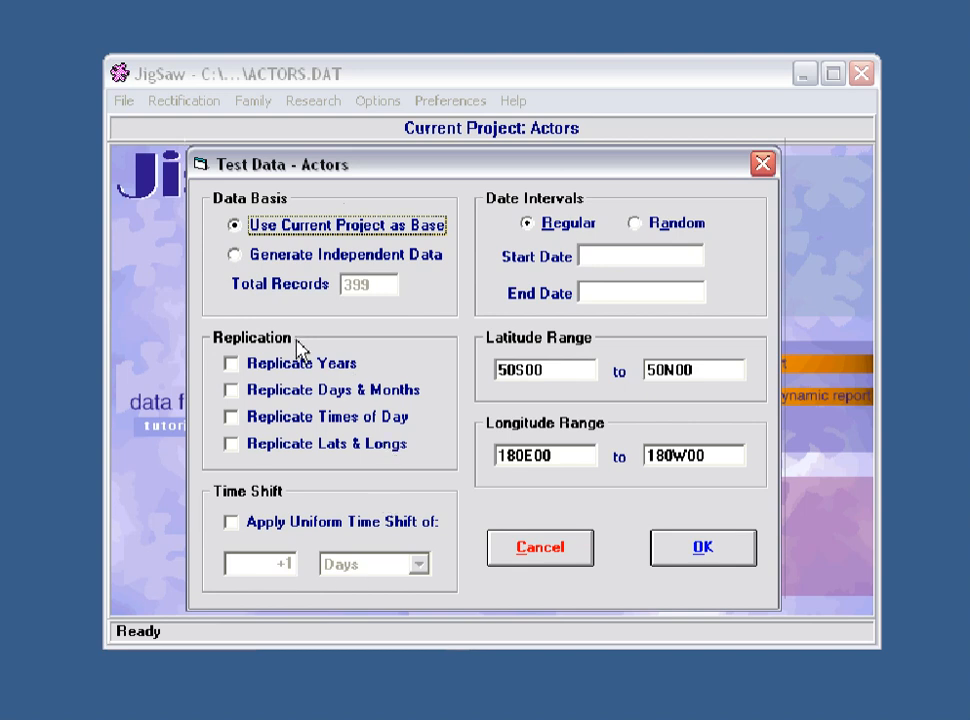
Step: Enable all four replication options: years, days & months, times of day, and lats & longs
{"action": "left_click", "coordinate": [240, 370]}
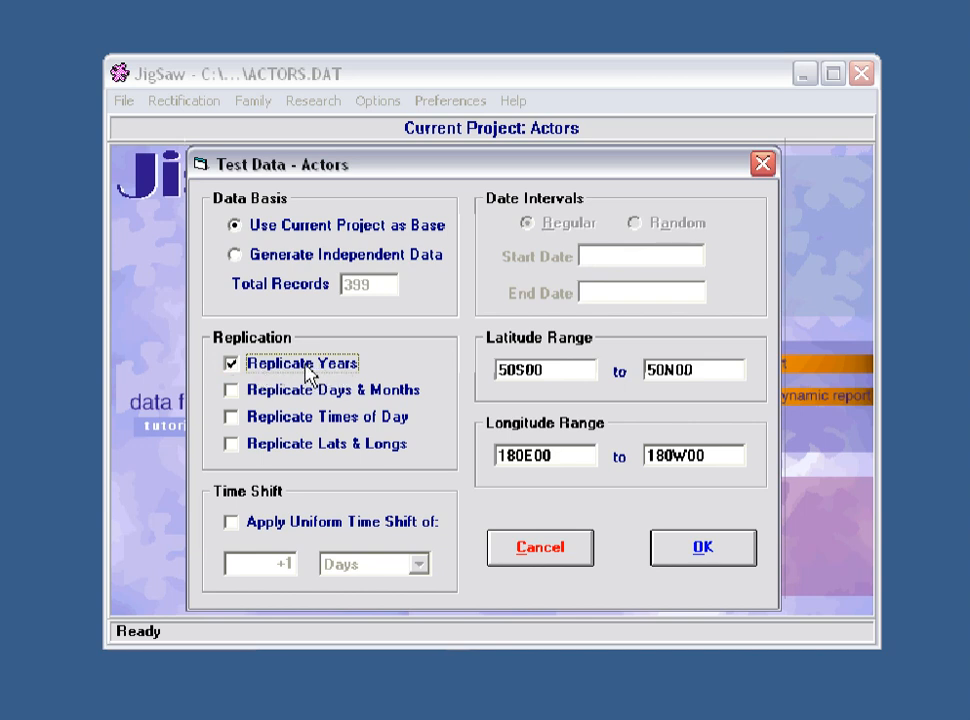
{"action": "left_click", "coordinate": [233, 393]}
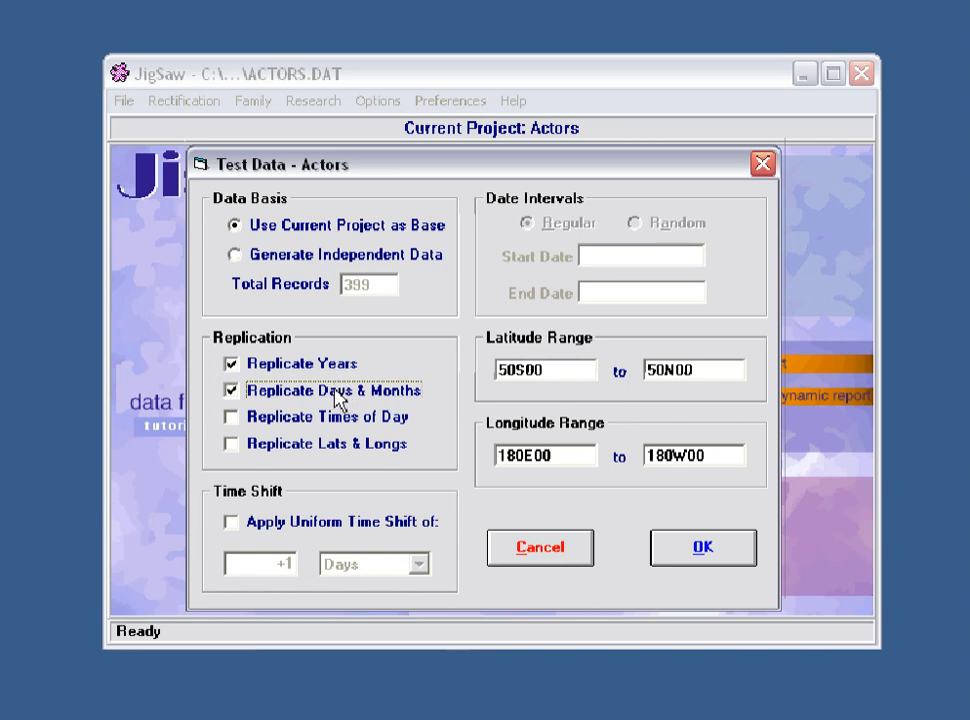
{"action": "left_click", "coordinate": [233, 420]}
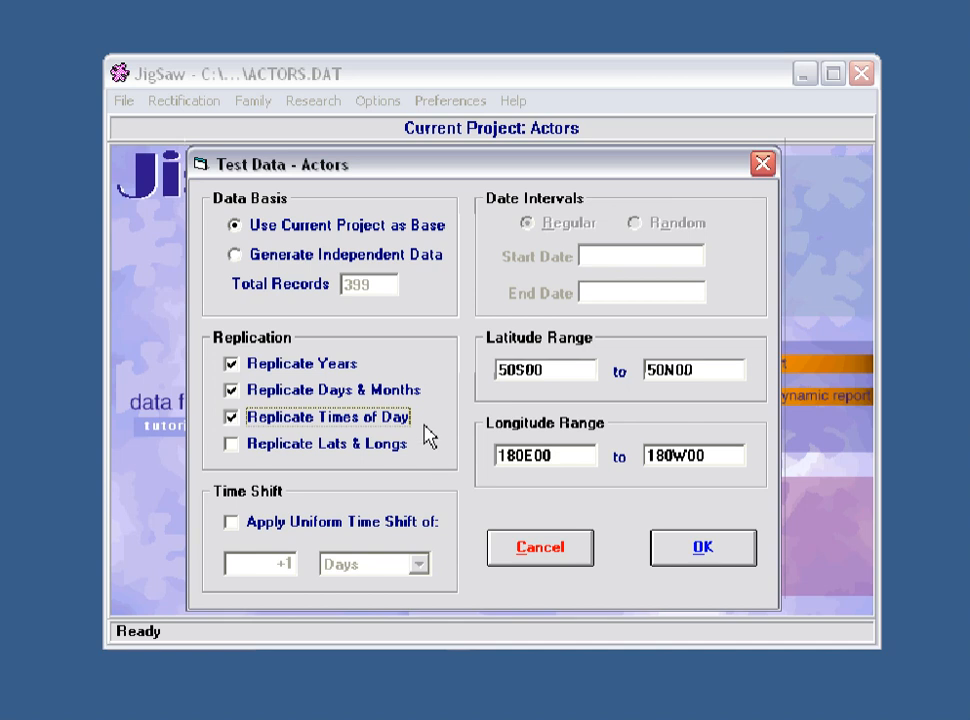
{"action": "left_click", "coordinate": [235, 447]}
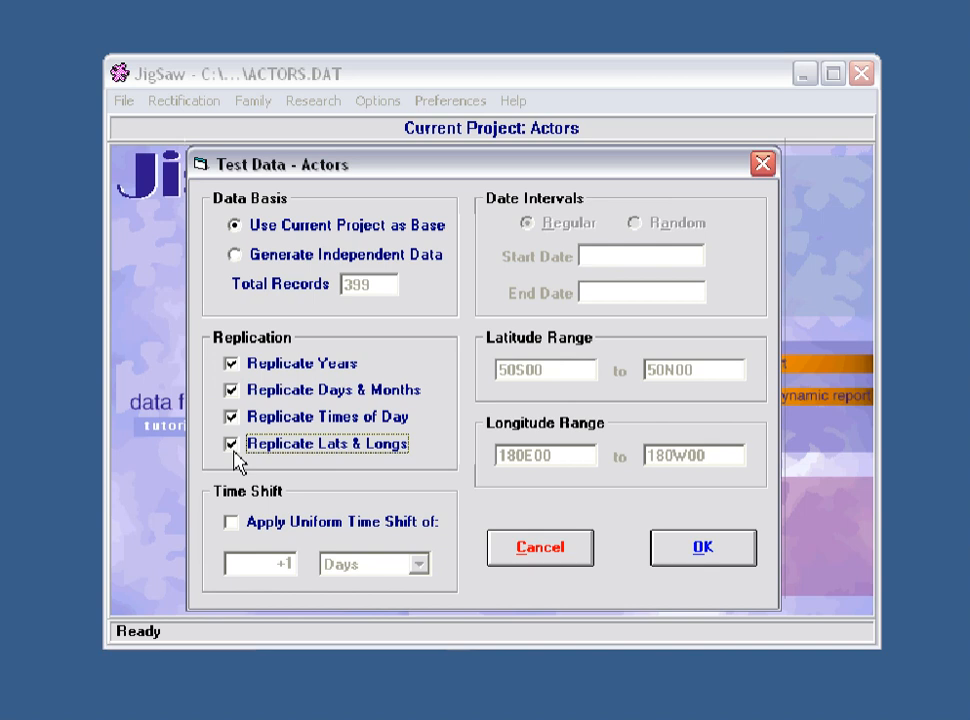
Step: Toggle the replication options off and back on one by one
{"action": "left_click", "coordinate": [232, 364]}
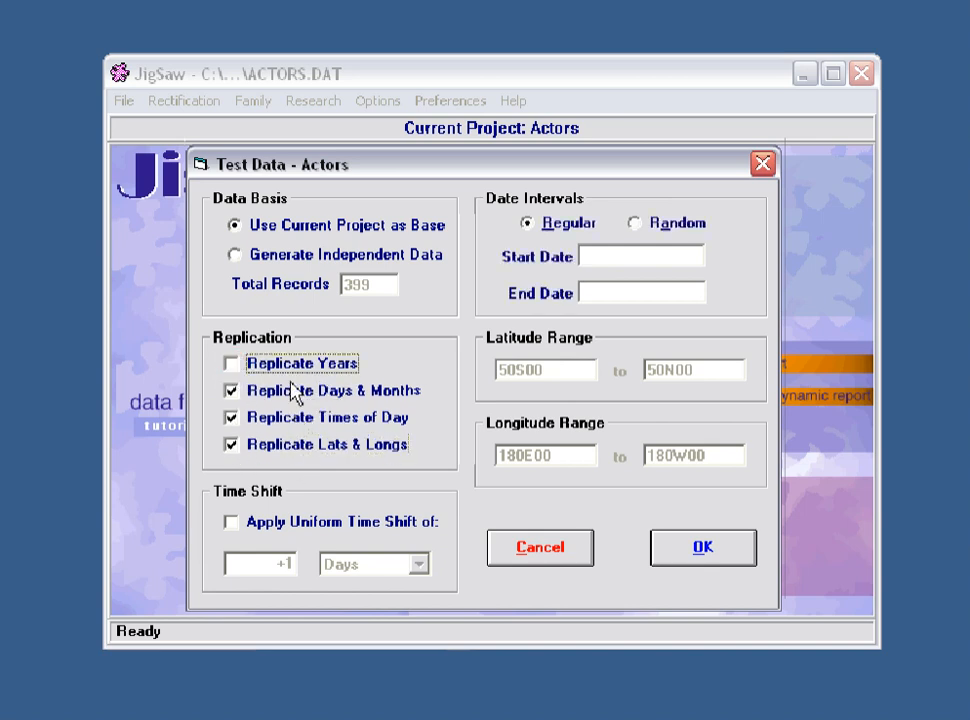
{"action": "left_click", "coordinate": [233, 366]}
{"action": "left_click", "coordinate": [233, 391]}
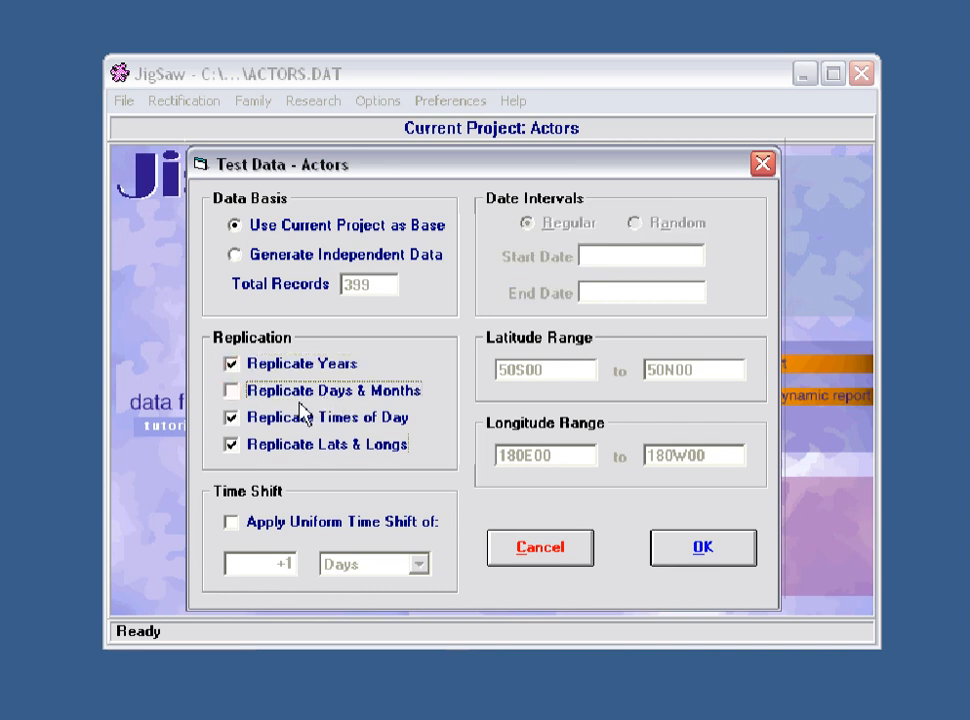
{"action": "left_click", "coordinate": [233, 393]}
{"action": "left_click", "coordinate": [232, 419]}
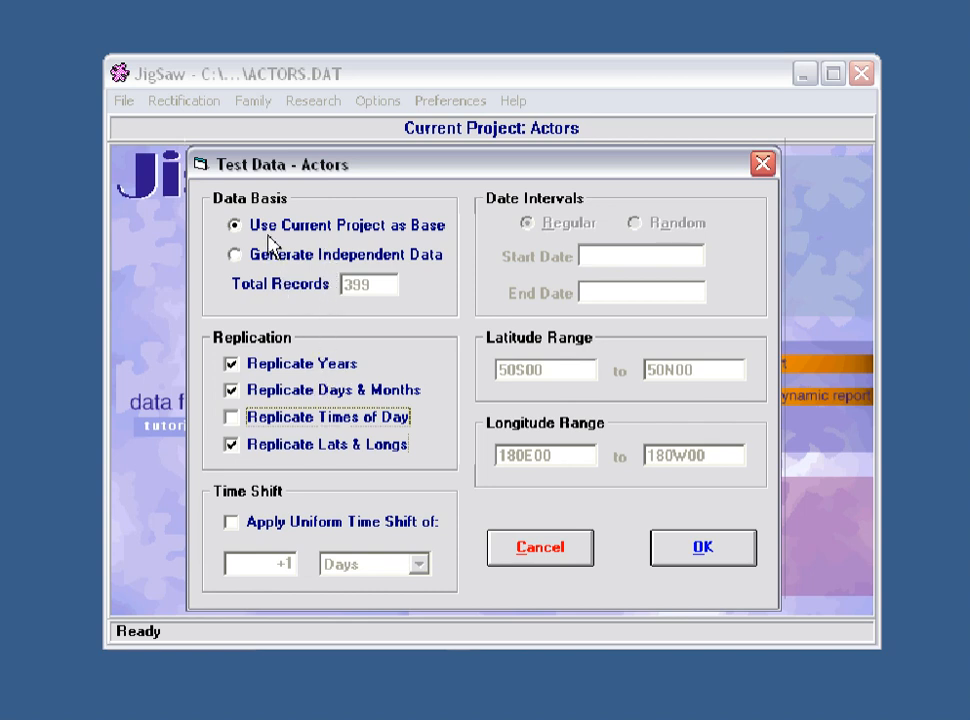
Step: Enable the Apply Uniform Time Shift option
{"action": "left_click", "coordinate": [232, 523]}
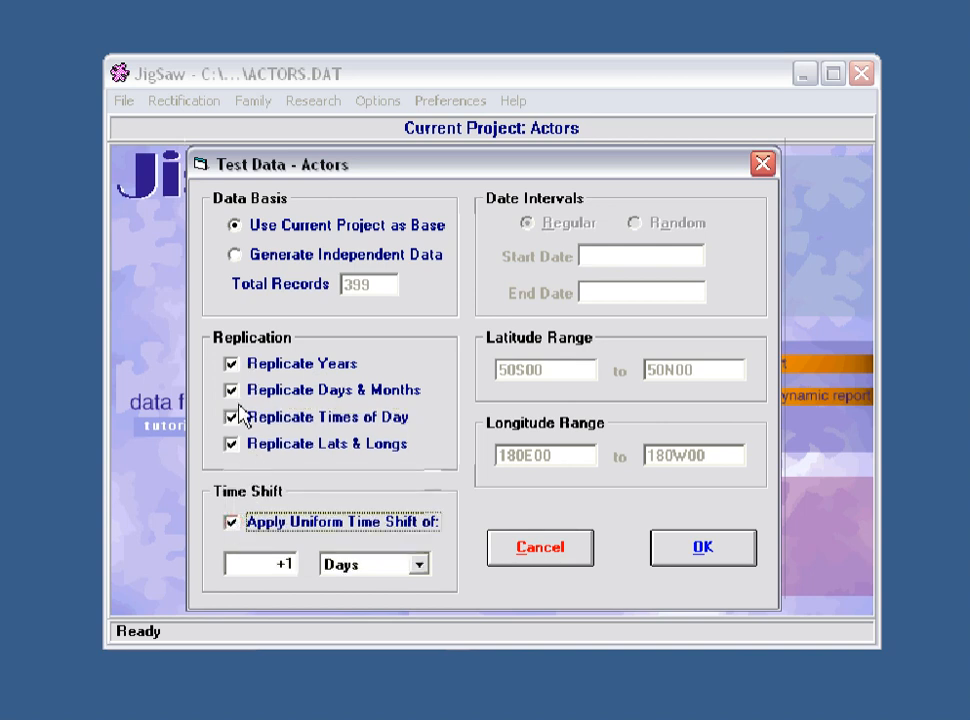
{"action": "left_click", "coordinate": [231, 522]}
{"action": "left_click", "coordinate": [230, 522]}
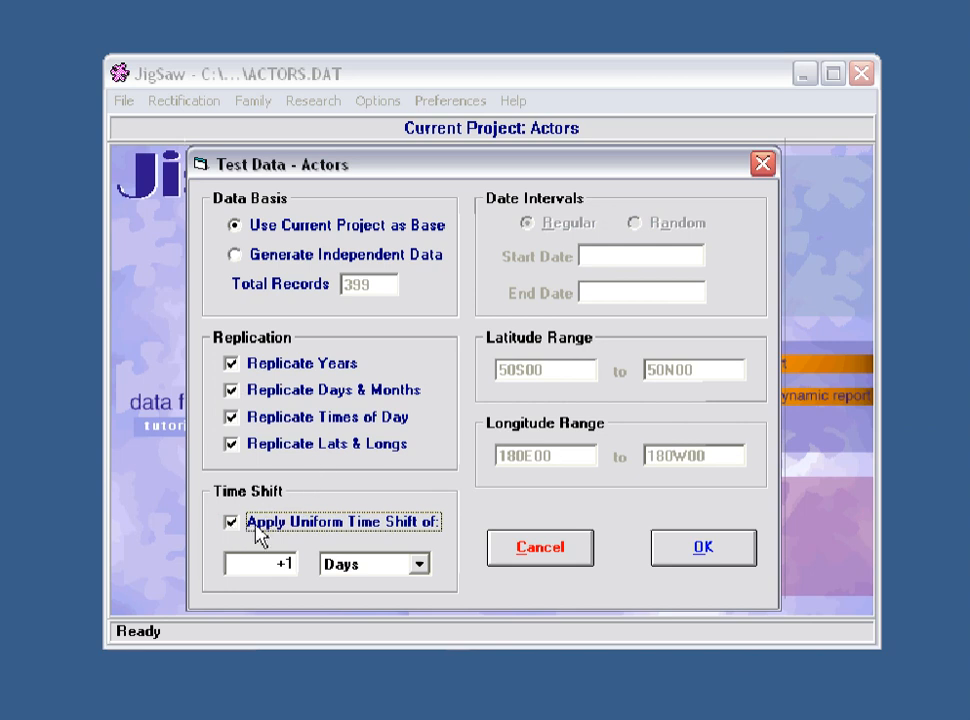
Step: Browse the time shift unit options Hours, Minutes and Seconds, returning to Days
{"action": "left_click", "coordinate": [421, 566]}
{"action": "left_click", "coordinate": [396, 602]}
{"action": "left_click", "coordinate": [418, 566]}
{"action": "left_click", "coordinate": [381, 619]}
{"action": "left_click", "coordinate": [420, 566]}
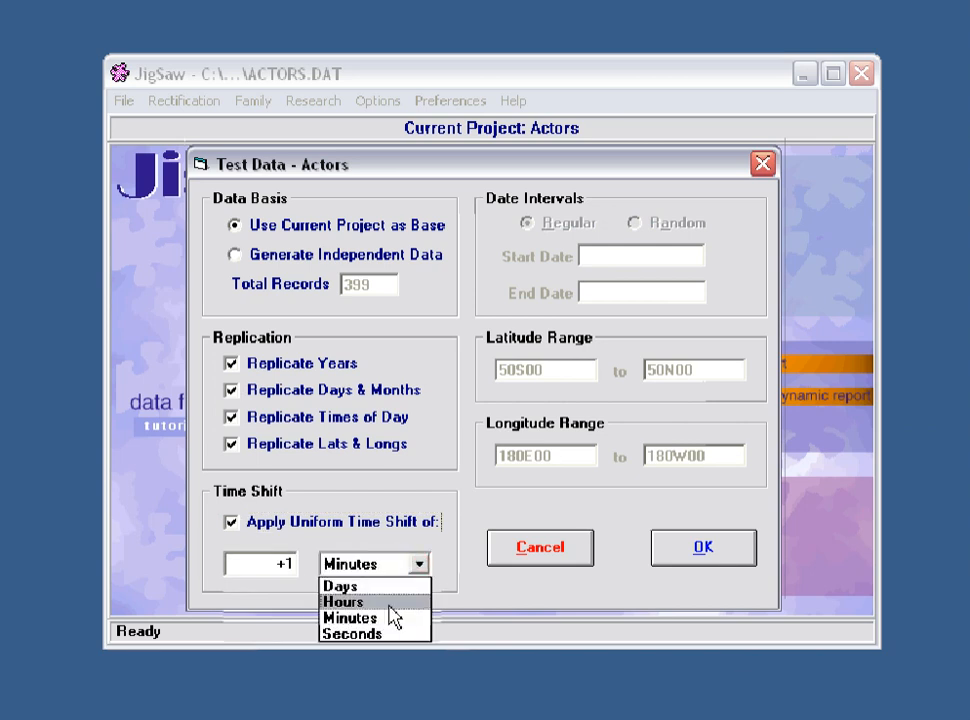
{"action": "left_click", "coordinate": [389, 635]}
{"action": "left_click", "coordinate": [419, 564]}
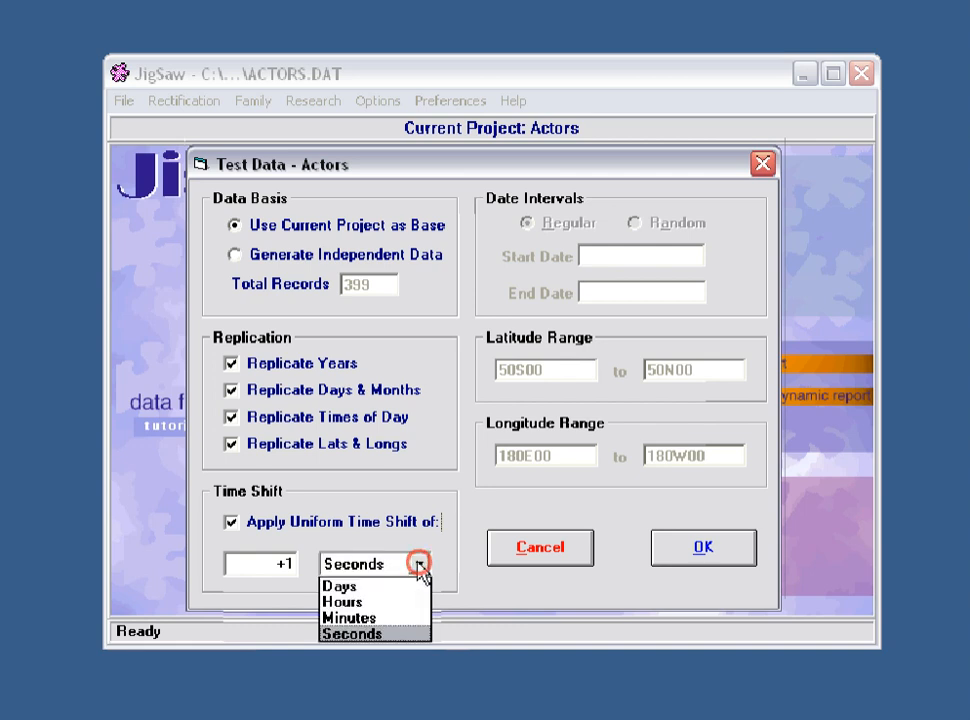
{"action": "left_click", "coordinate": [388, 592]}
Step: Set the uniform time shift to 2.5 hours
{"action": "double_click", "coordinate": [290, 564]}
{"action": "type", "text": "2"}
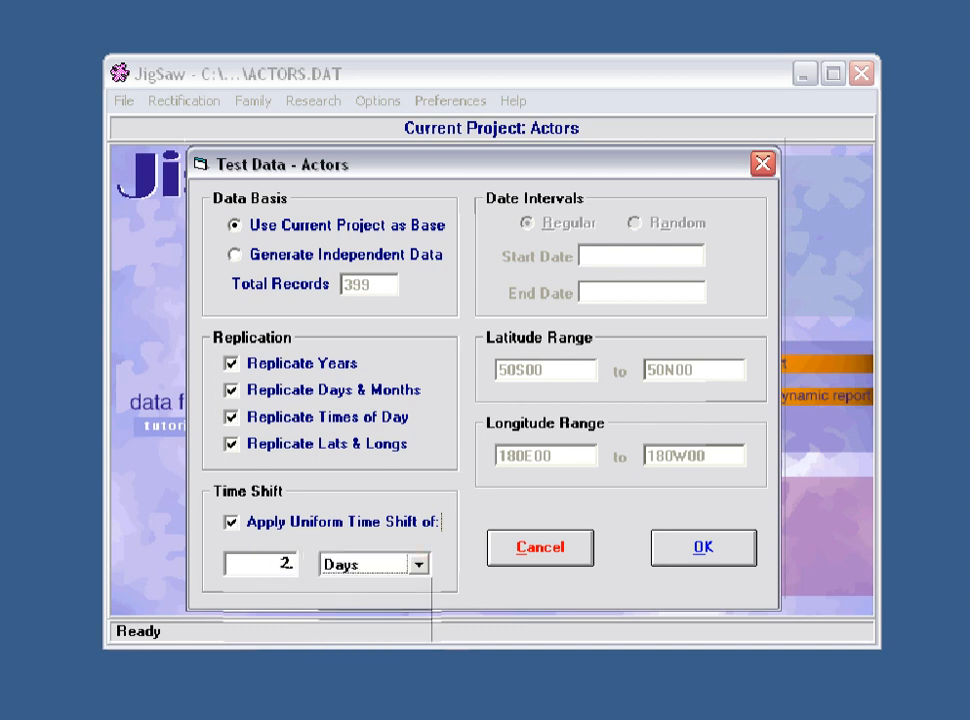
{"action": "type", "text": ".5"}
{"action": "left_click", "coordinate": [419, 564]}
{"action": "left_click", "coordinate": [358, 601]}
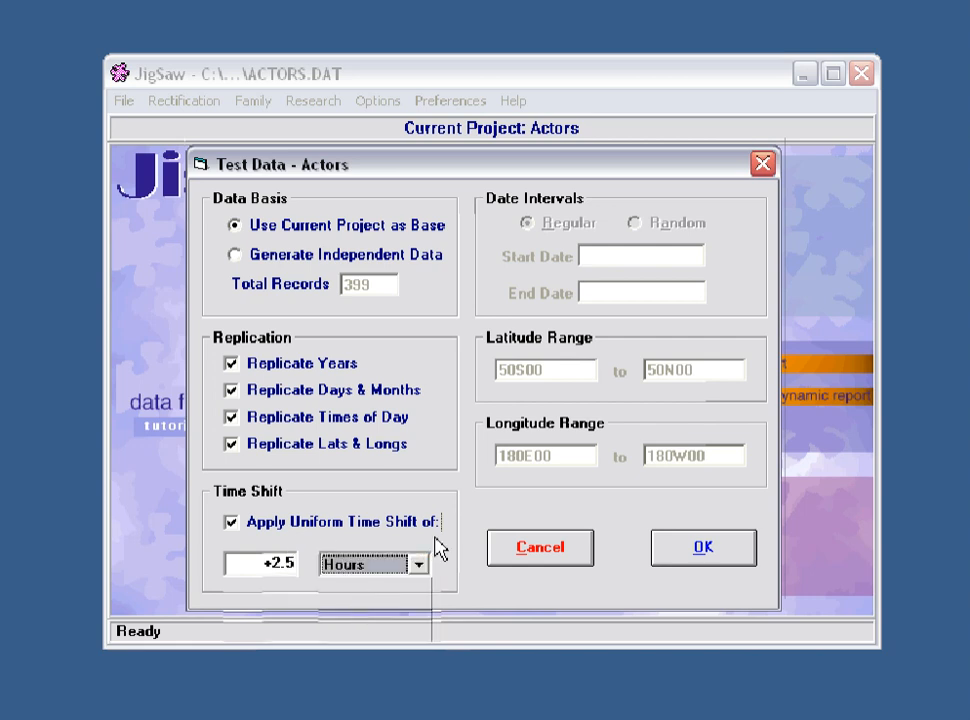
Step: Clear the time shift value and set the time shift unit to Hours
{"action": "left_click", "coordinate": [419, 566]}
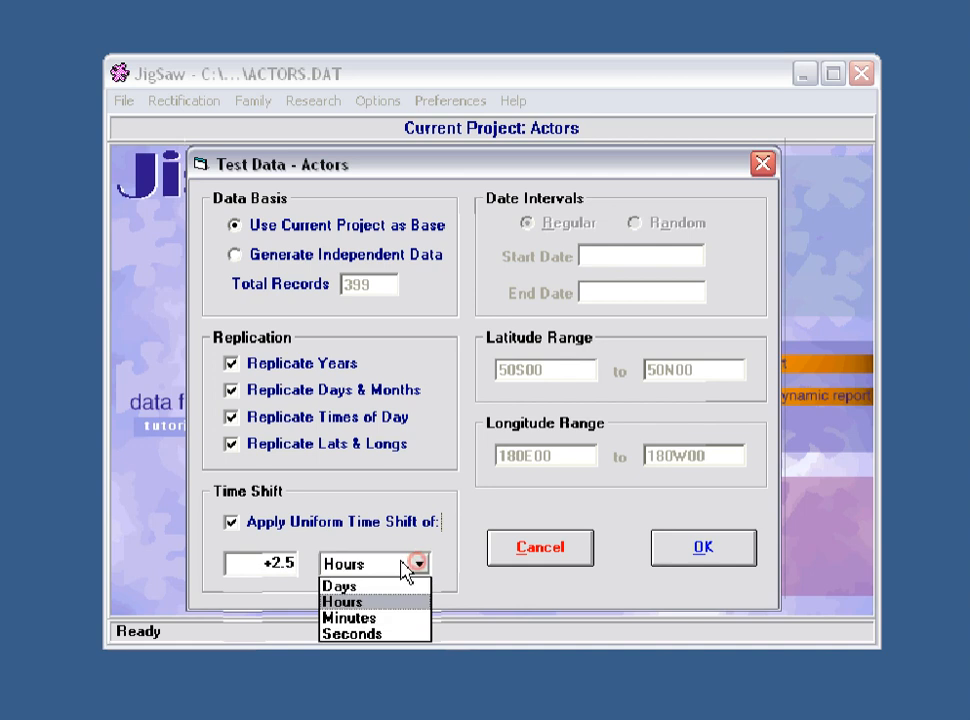
{"action": "left_click", "coordinate": [376, 586]}
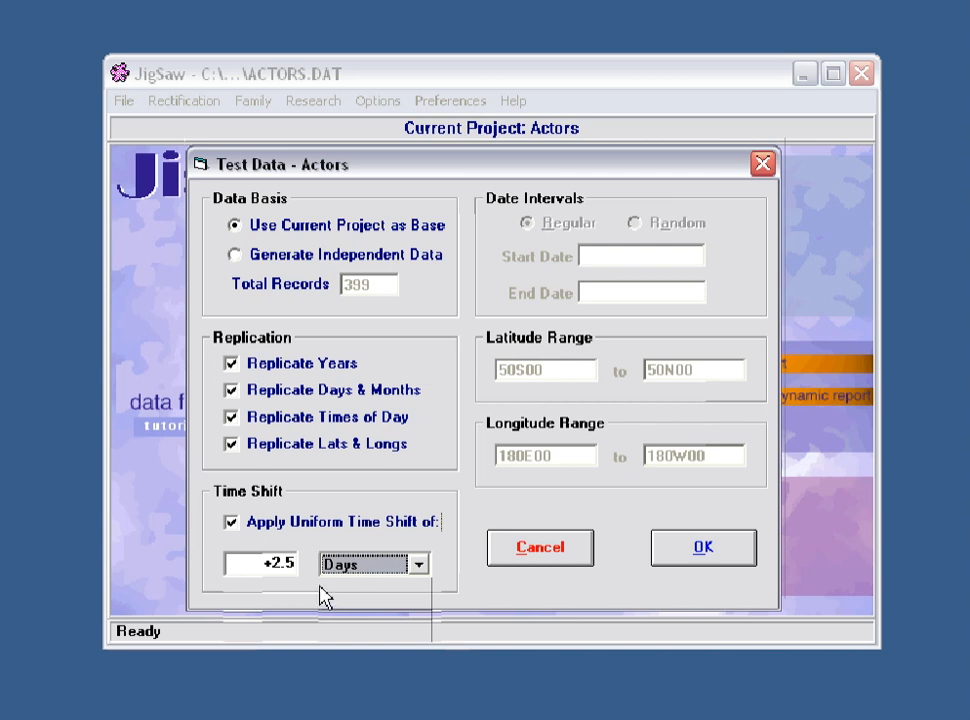
{"action": "left_click_drag", "start_coordinate": [262, 567], "coordinate": [312, 567]}
{"action": "key", "text": "BackSpace"}
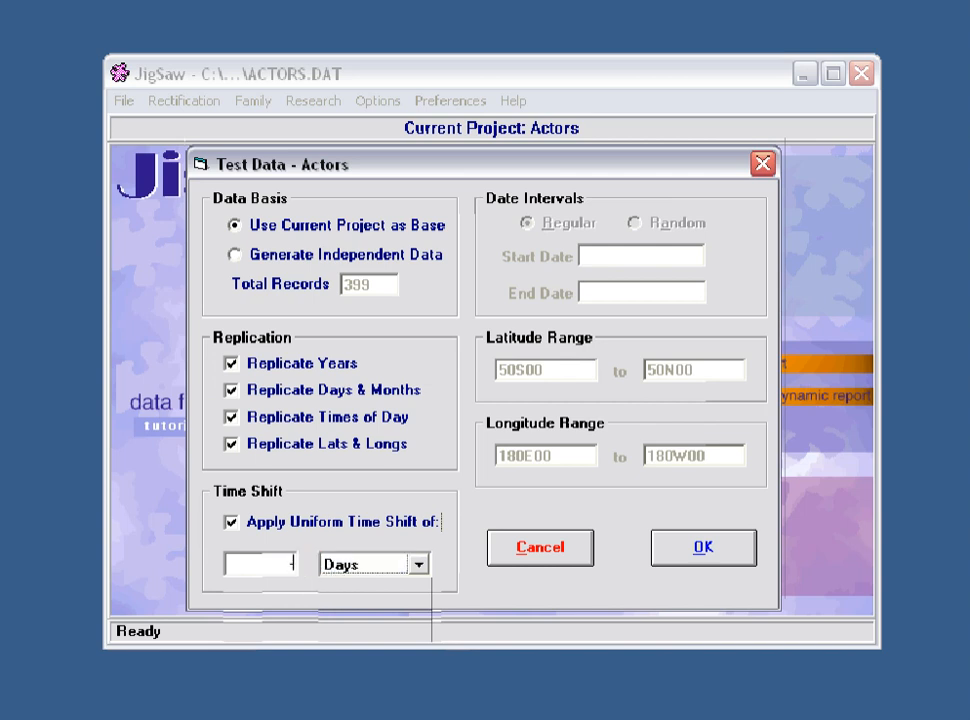
{"action": "left_click", "coordinate": [420, 566]}
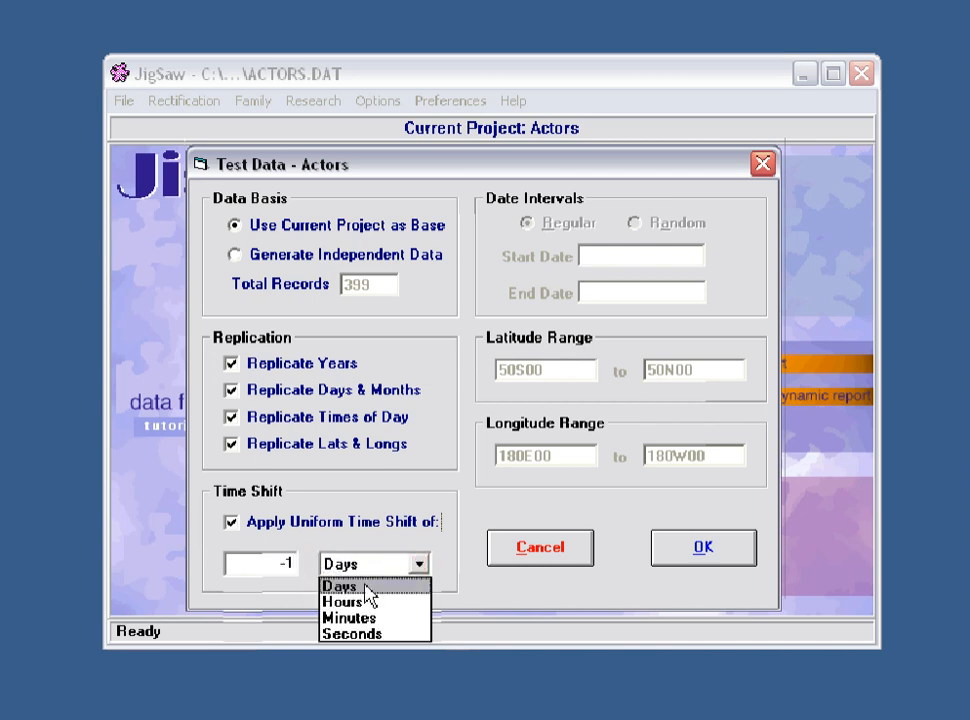
{"action": "left_click", "coordinate": [357, 600]}
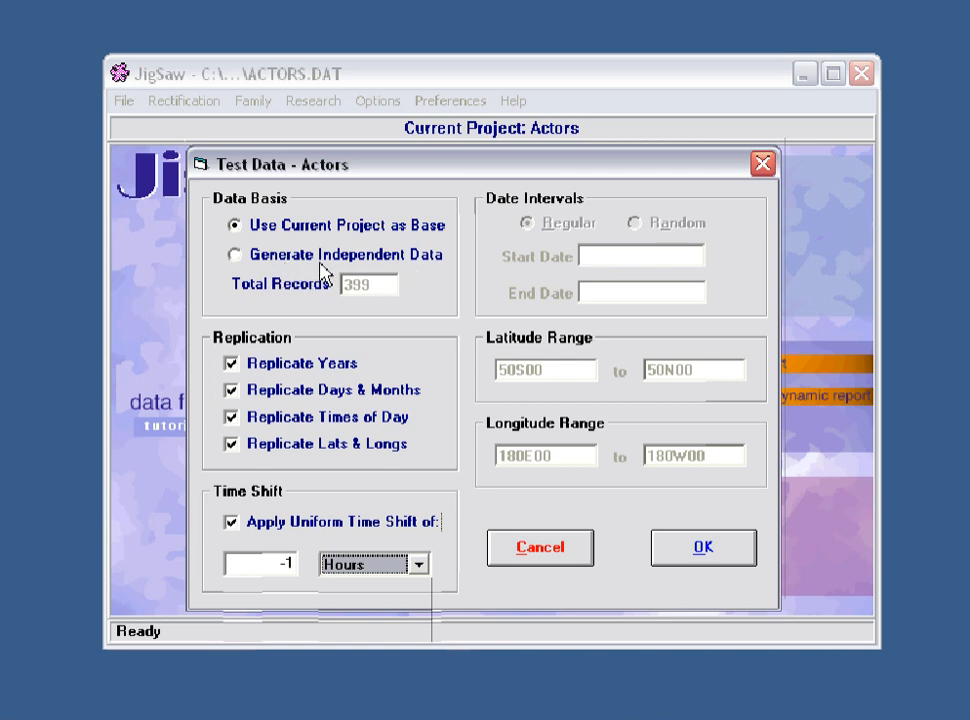
Step: Switch the data basis to Generate Independent Data with 100 total records
{"action": "left_click", "coordinate": [234, 256]}
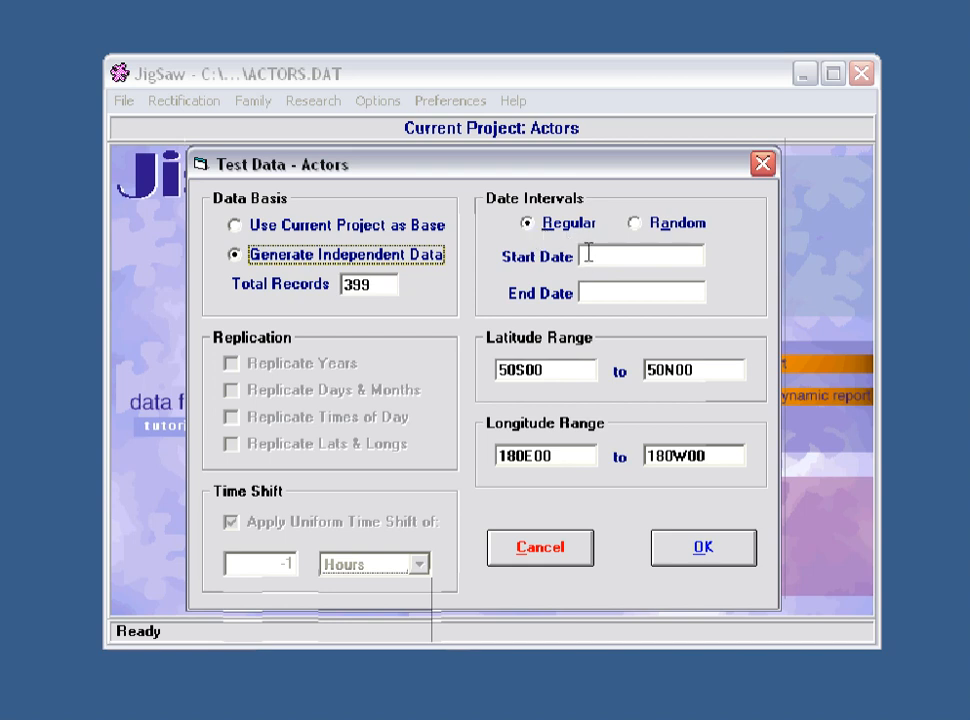
{"action": "double_click", "coordinate": [380, 282]}
{"action": "type", "text": "100"}
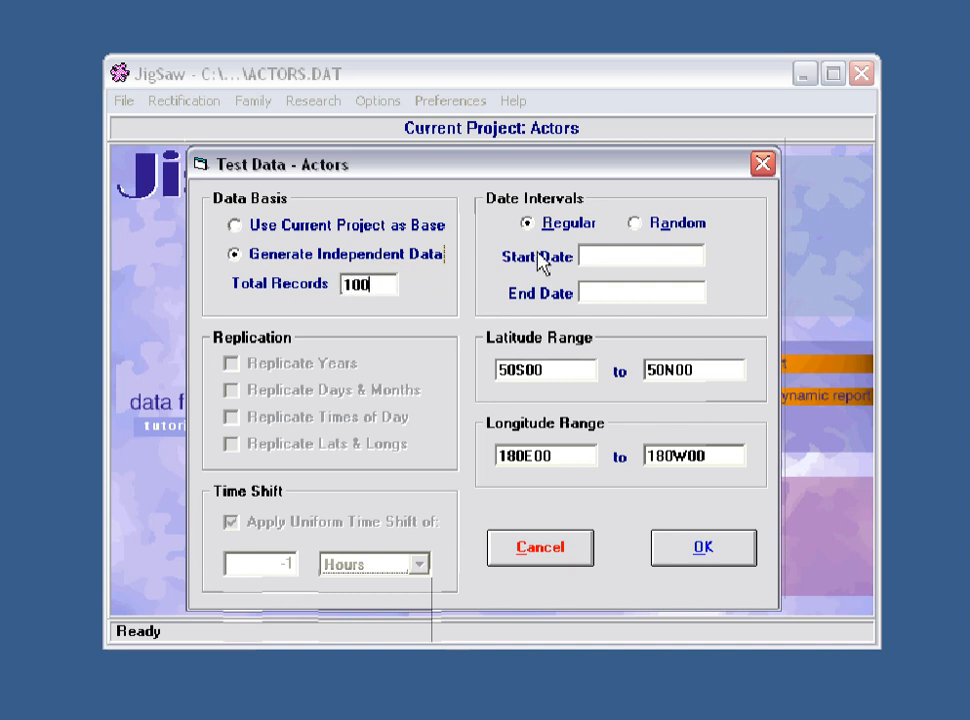
Step: Set the start date to 1 1 1900 and the end date to 31 12 1999
{"action": "left_click", "coordinate": [598, 254]}
{"action": "type", "text": "1 1 1900"}
{"action": "left_click", "coordinate": [608, 290]}
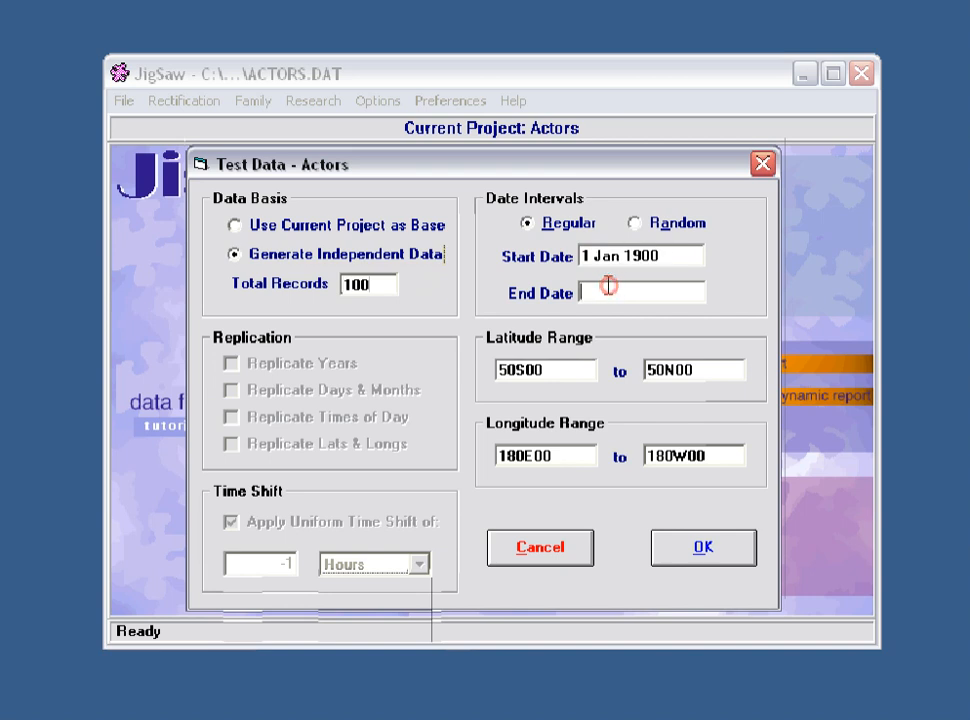
{"action": "type", "text": "31 12 1999"}
Step: Set the total records to 36500
{"action": "left_click", "coordinate": [384, 285]}
{"action": "type", "text": "365"}
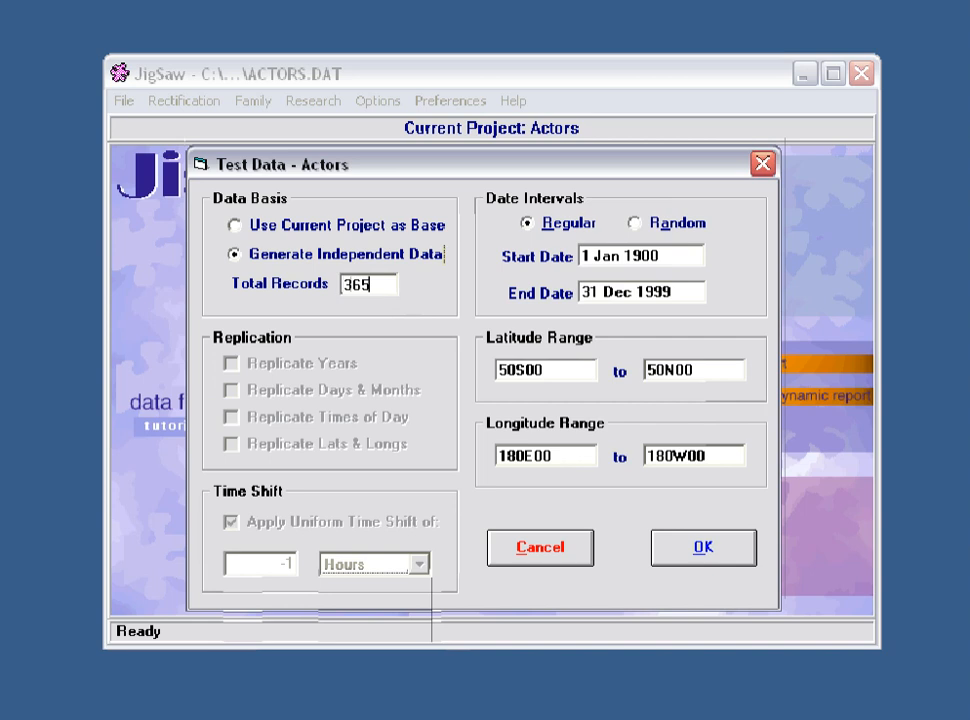
{"action": "type", "text": "00"}
{"action": "type", "text": "0"}
{"action": "key", "text": "BackSpace"}
Step: Set the latitude range from 50N00 to 52N00
{"action": "double_click", "coordinate": [566, 371]}
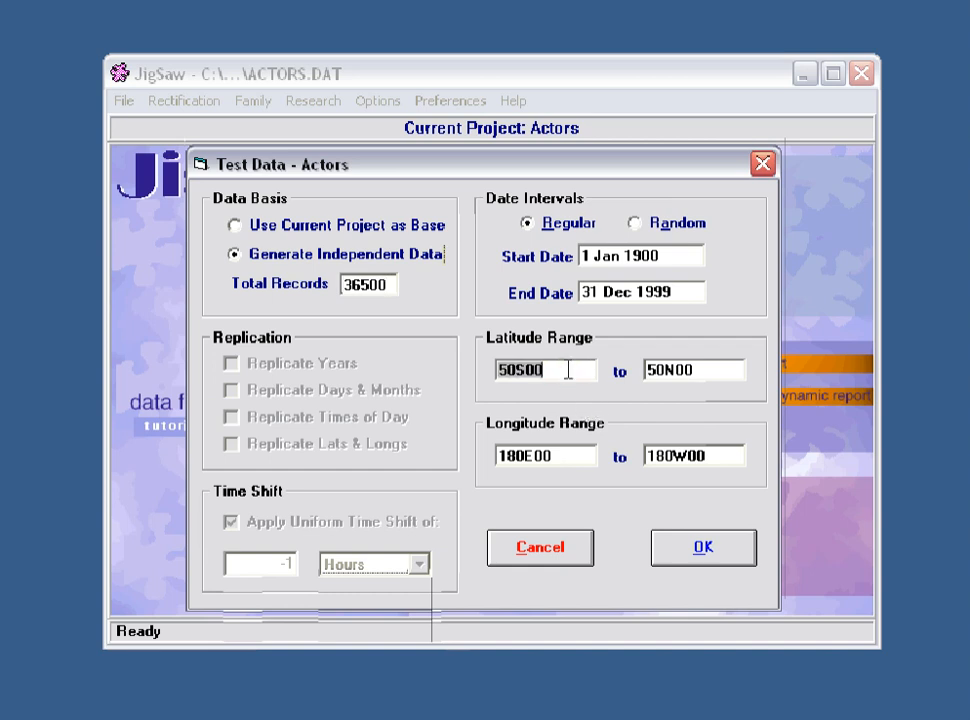
{"action": "type", "text": "50n00"}
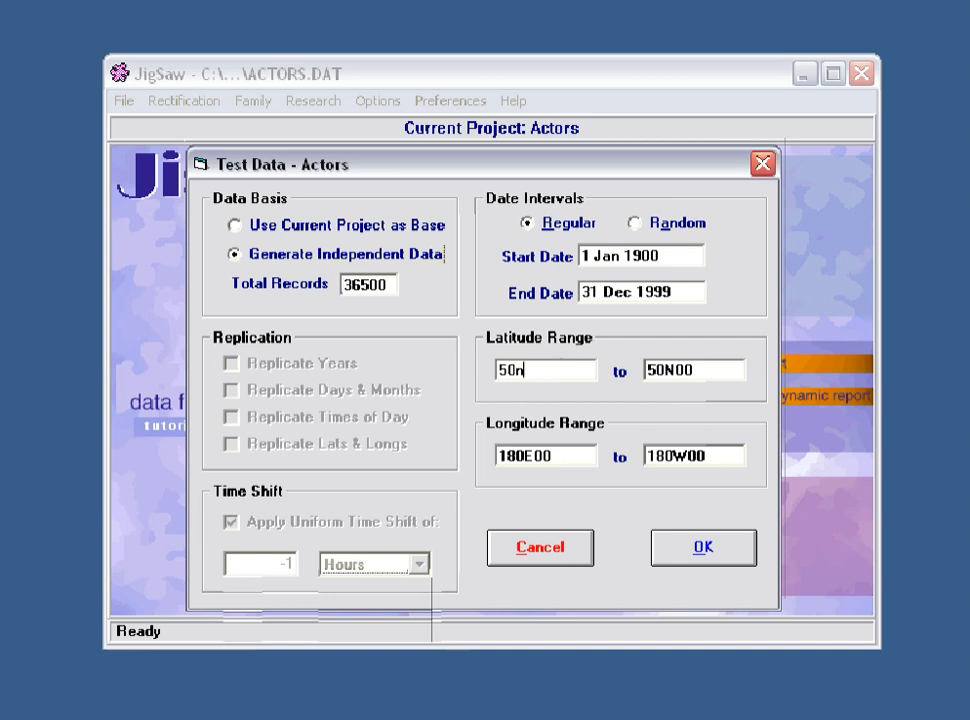
{"action": "key", "text": "Tab"}
{"action": "type", "text": "52n00"}
{"action": "key", "text": "Tab"}
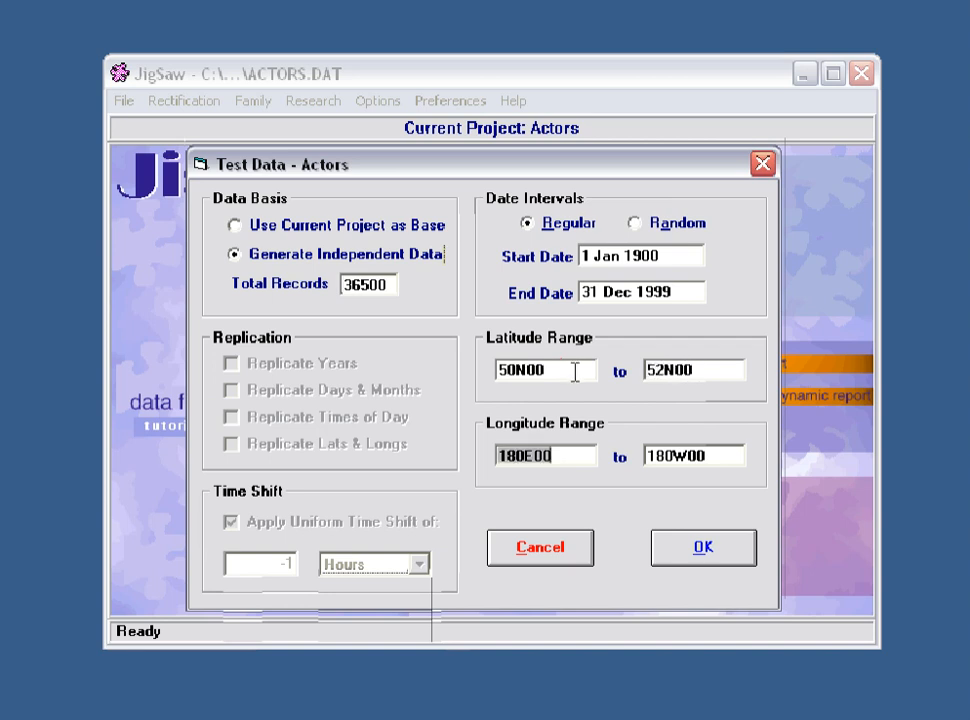
Step: Set the longitude range from 000W00 to 000W15 and accept the test data settings
{"action": "type", "text": "0"}
{"action": "key", "text": "Tab"}
{"action": "type", "text": "0.15"}
{"action": "key", "text": "Tab"}
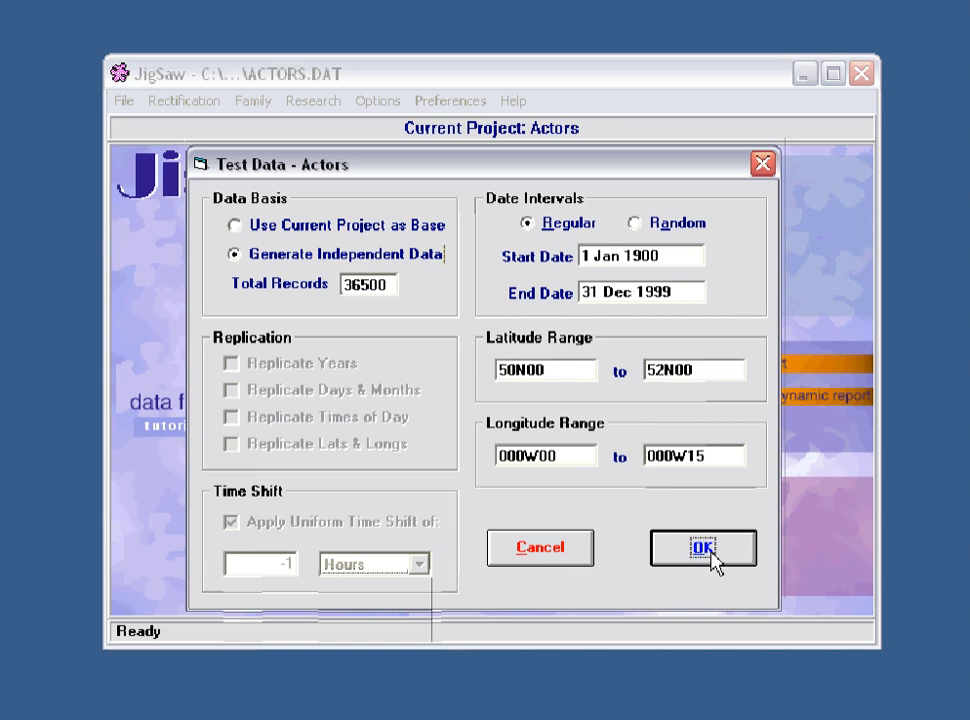
{"action": "left_click", "coordinate": [710, 553]}
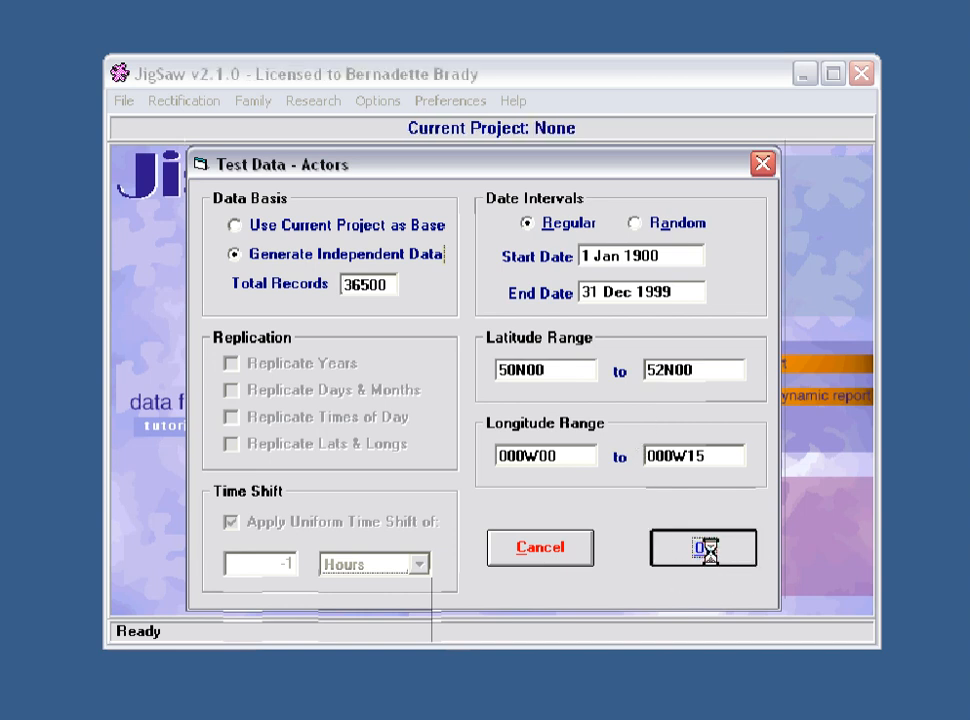
Step: Save the generated test data file as 20thcentury in the userdata folder
{"action": "left_click_drag", "start_coordinate": [578, 120], "coordinate": [541, 195]}
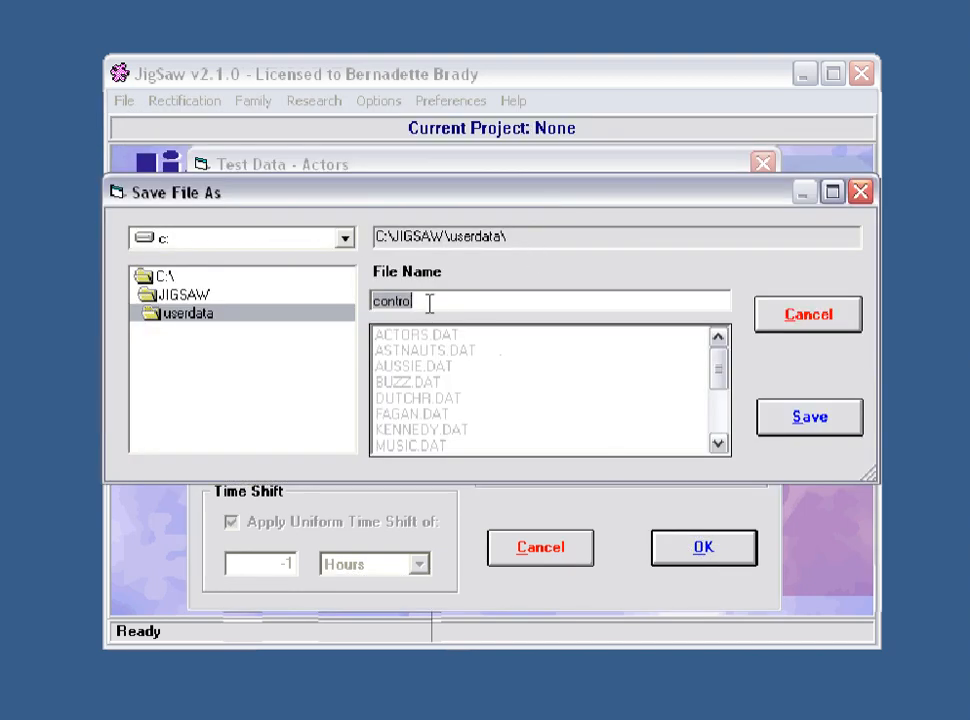
{"action": "type", "text": "20"}
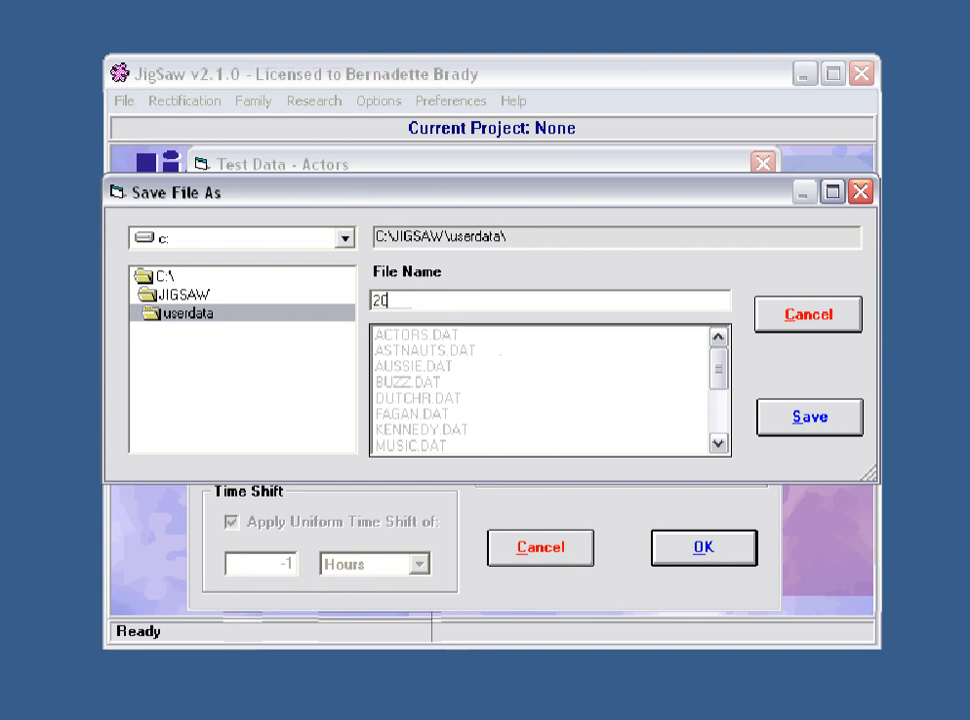
{"action": "type", "text": "thcentury"}
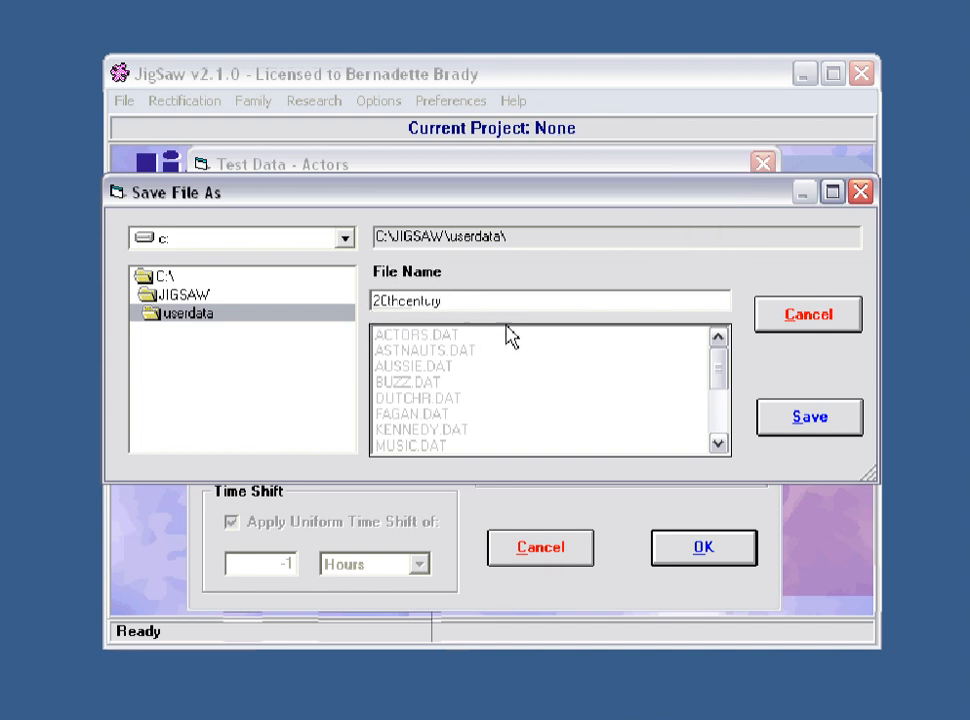
{"action": "left_click", "coordinate": [799, 425]}
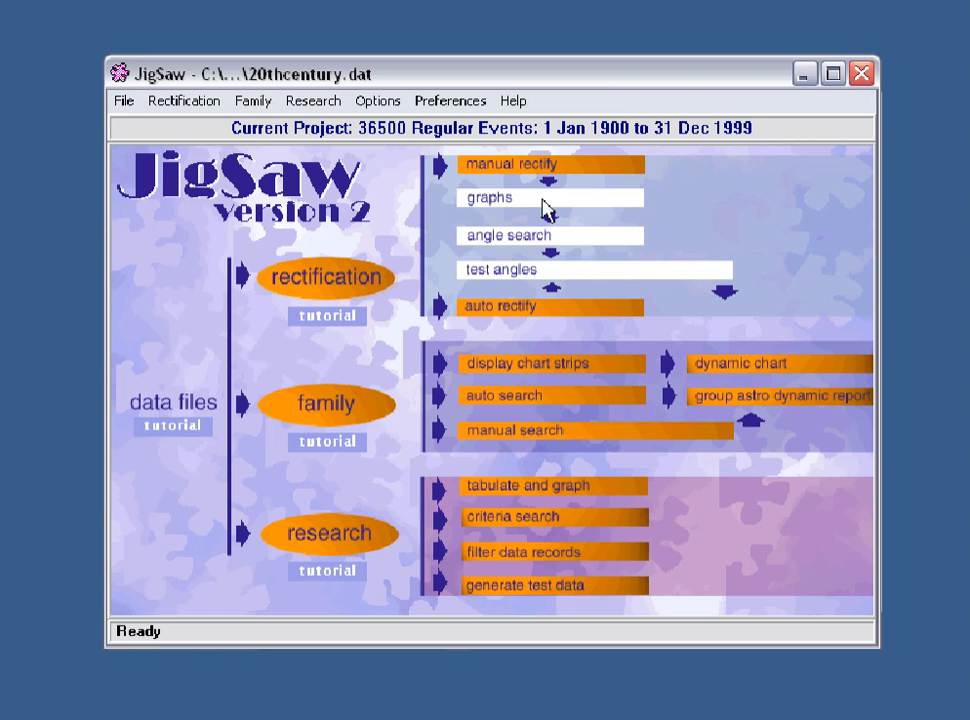
{"action": "left_click", "coordinate": [335, 536]}
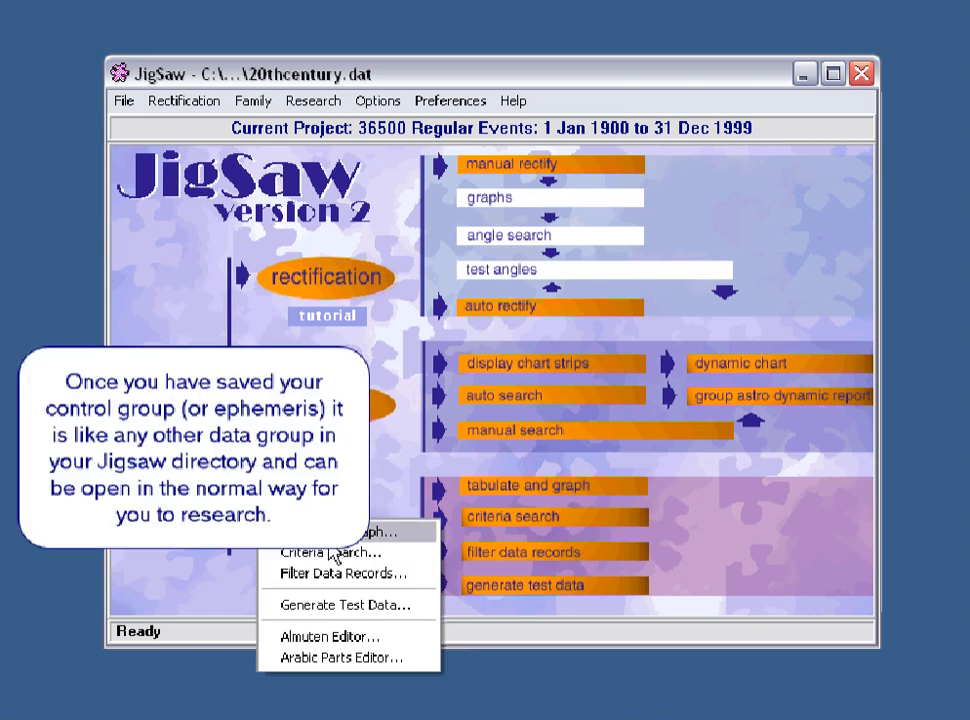
{"action": "left_click", "coordinate": [345, 605]}
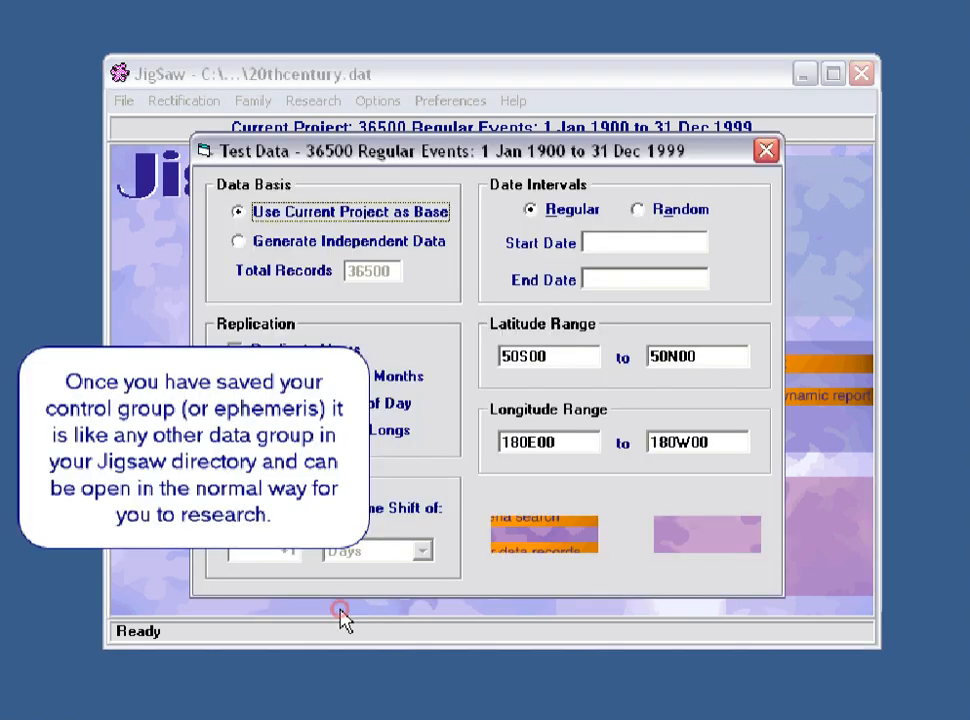
{"action": "left_click_drag", "start_coordinate": [507, 155], "coordinate": [522, 149]}
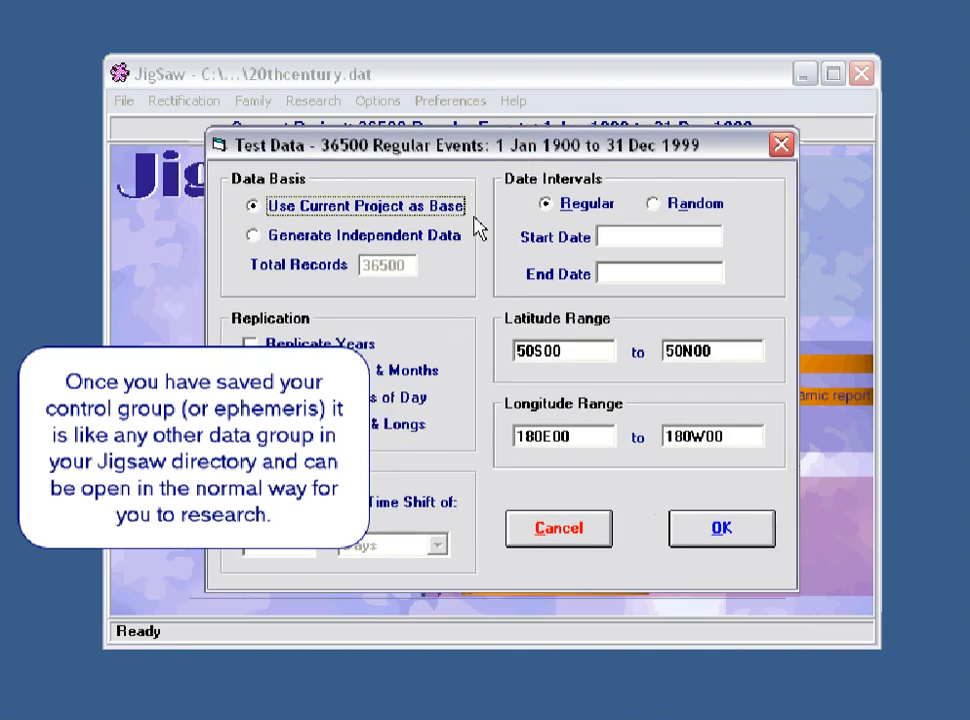
{"action": "left_click", "coordinate": [656, 208]}
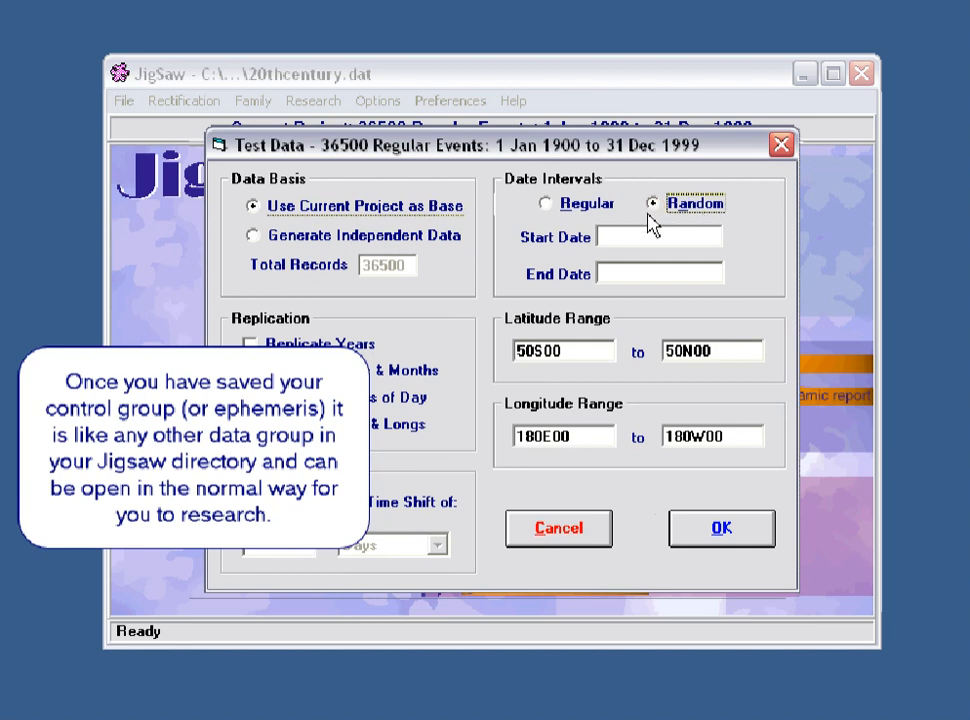
{"action": "left_click", "coordinate": [613, 236]}
{"action": "type", "text": "1"}
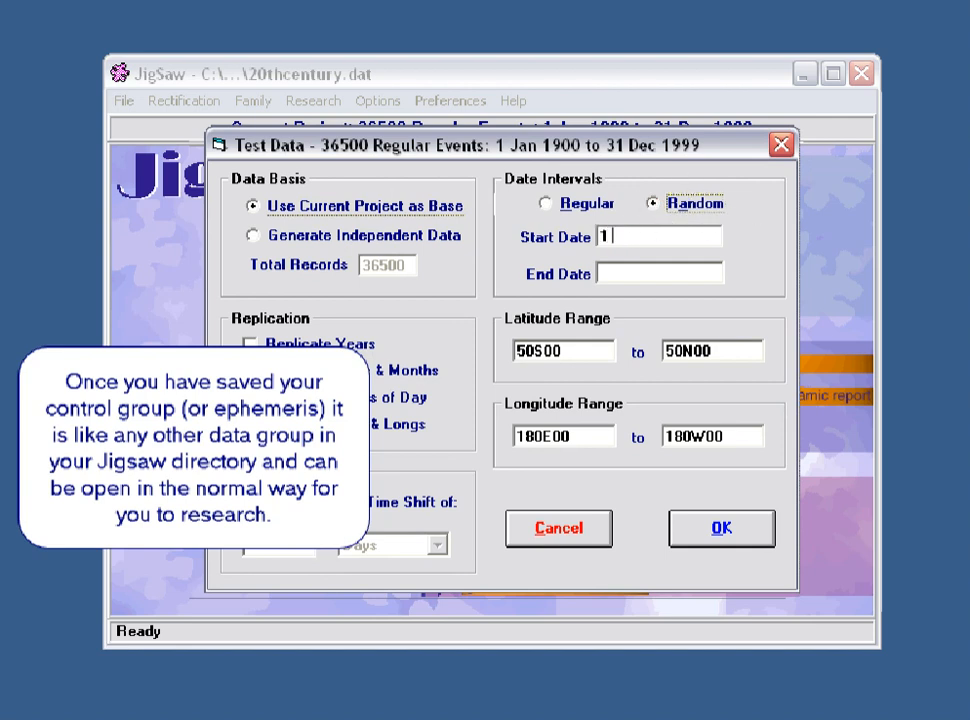
{"action": "type", "text": " 1 1900"}
{"action": "left_click", "coordinate": [622, 266]}
{"action": "type", "text": "3"}
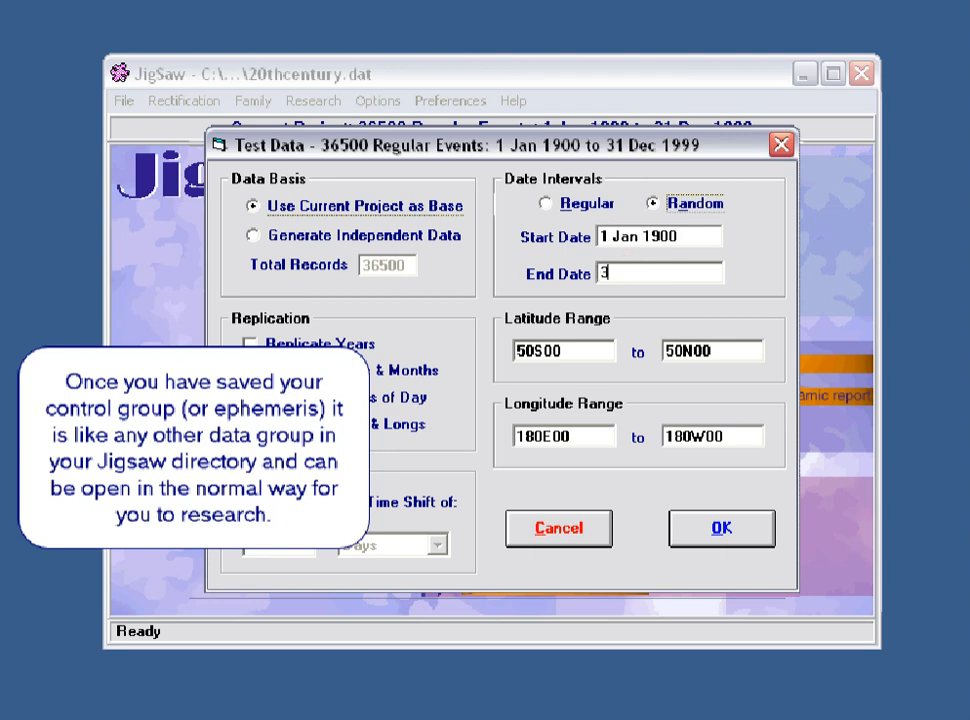
{"action": "type", "text": "1 12 1999"}
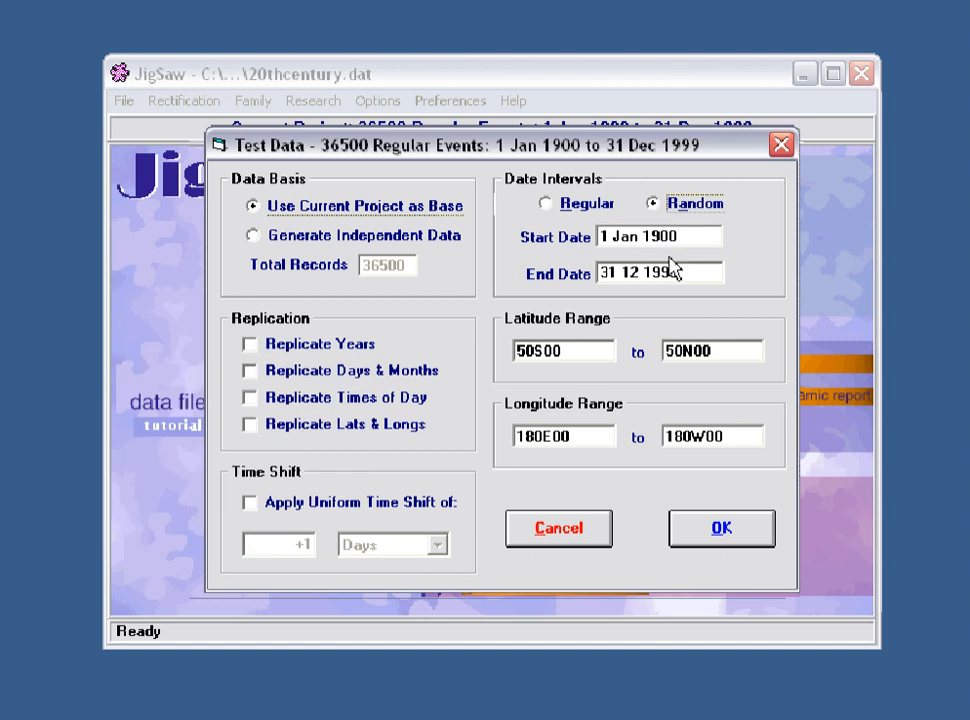
{"action": "left_click", "coordinate": [262, 240]}
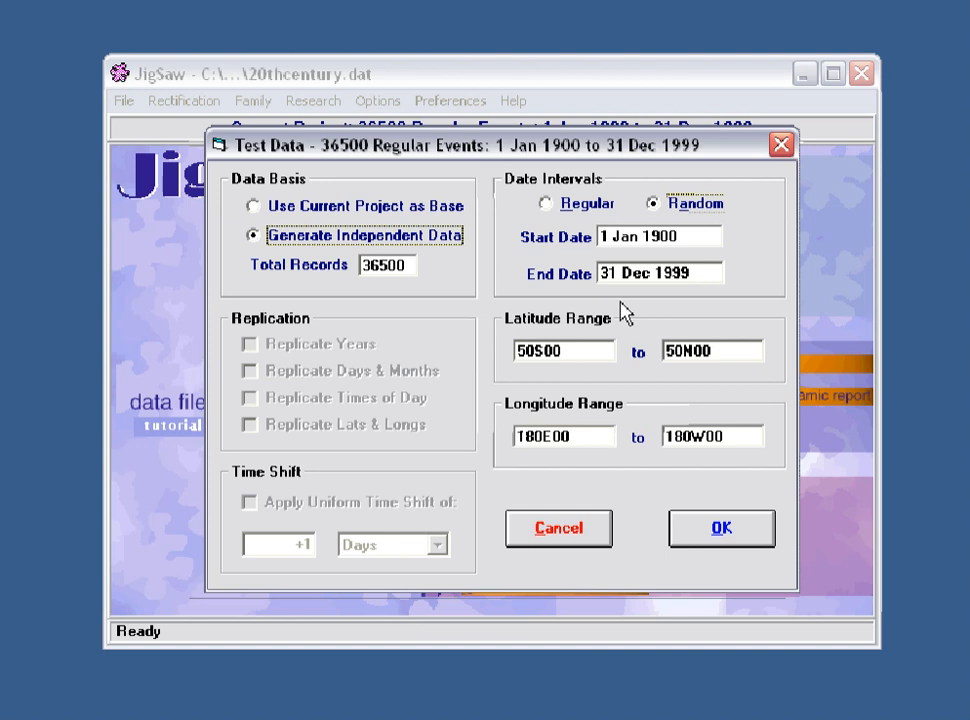
{"action": "left_click", "coordinate": [545, 206]}
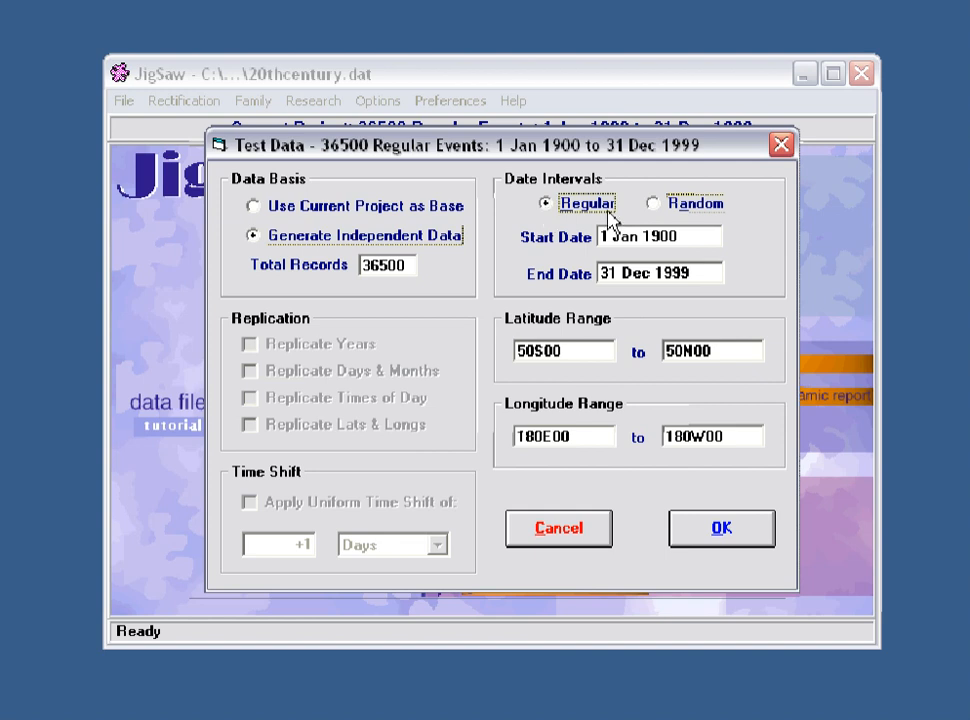
{"action": "left_click", "coordinate": [653, 206]}
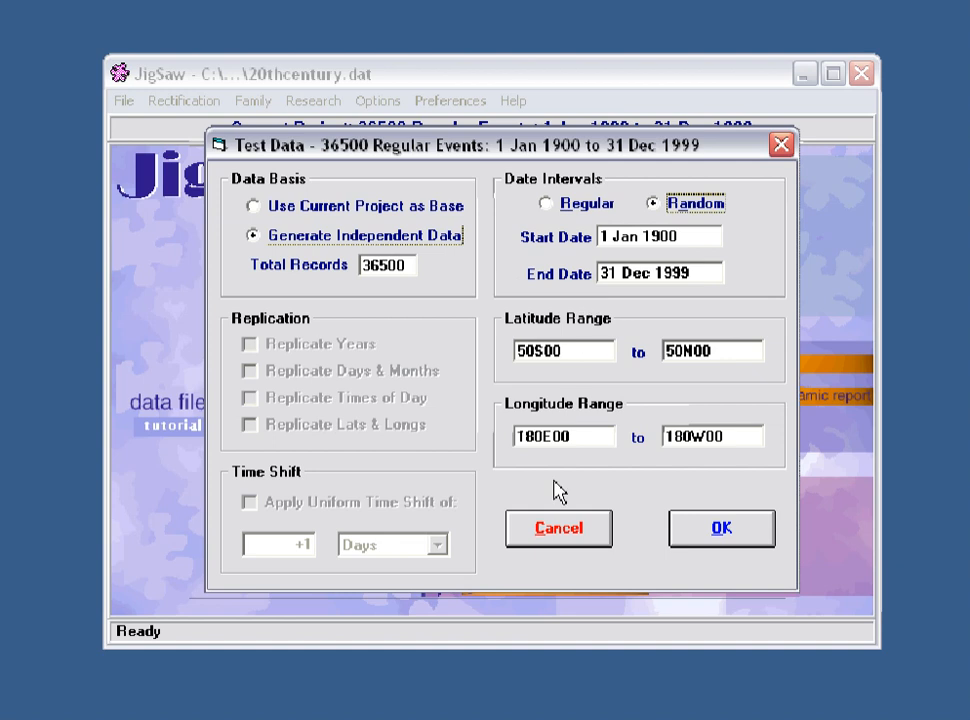
{"action": "left_click", "coordinate": [563, 536]}
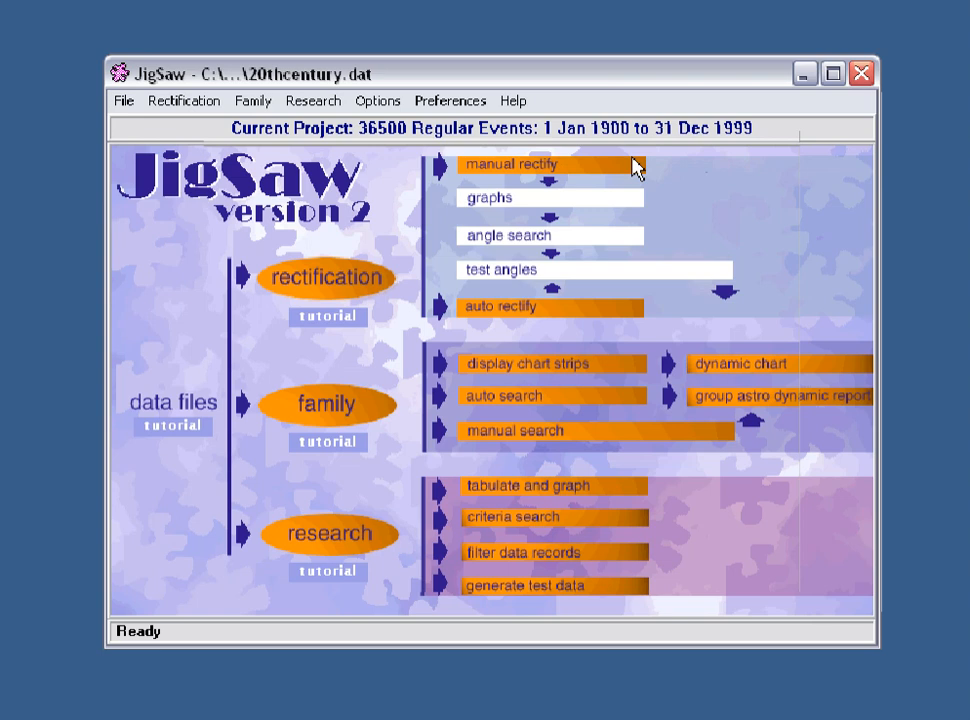
Step: Tabulate the zodiac sign distribution for the points Moon through Mean Node in the new project
{"action": "left_click", "coordinate": [325, 530]}
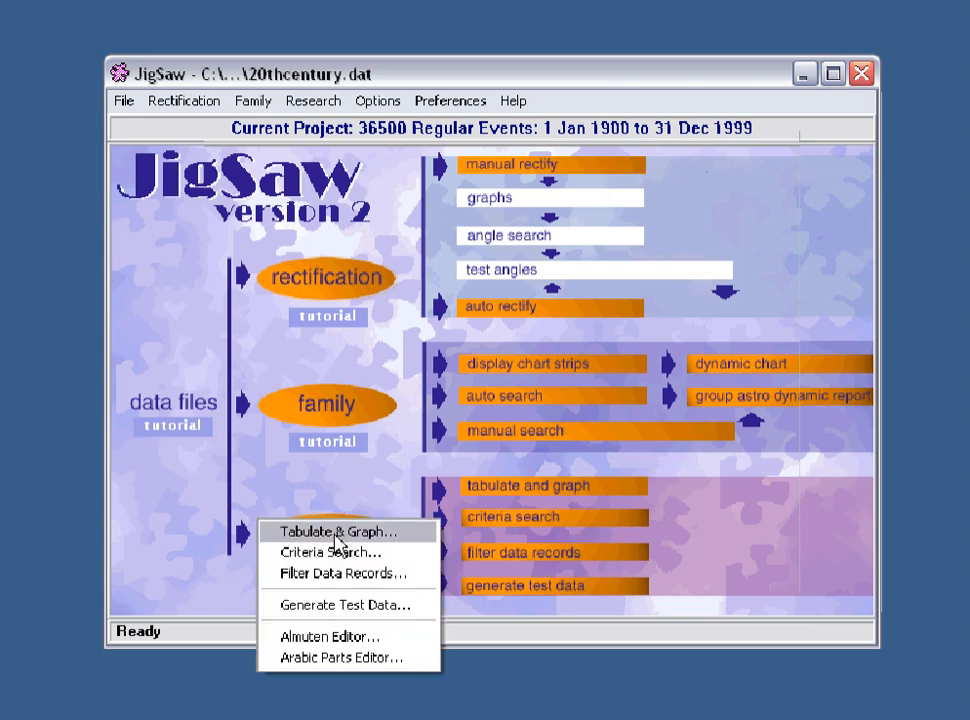
{"action": "left_click", "coordinate": [336, 533]}
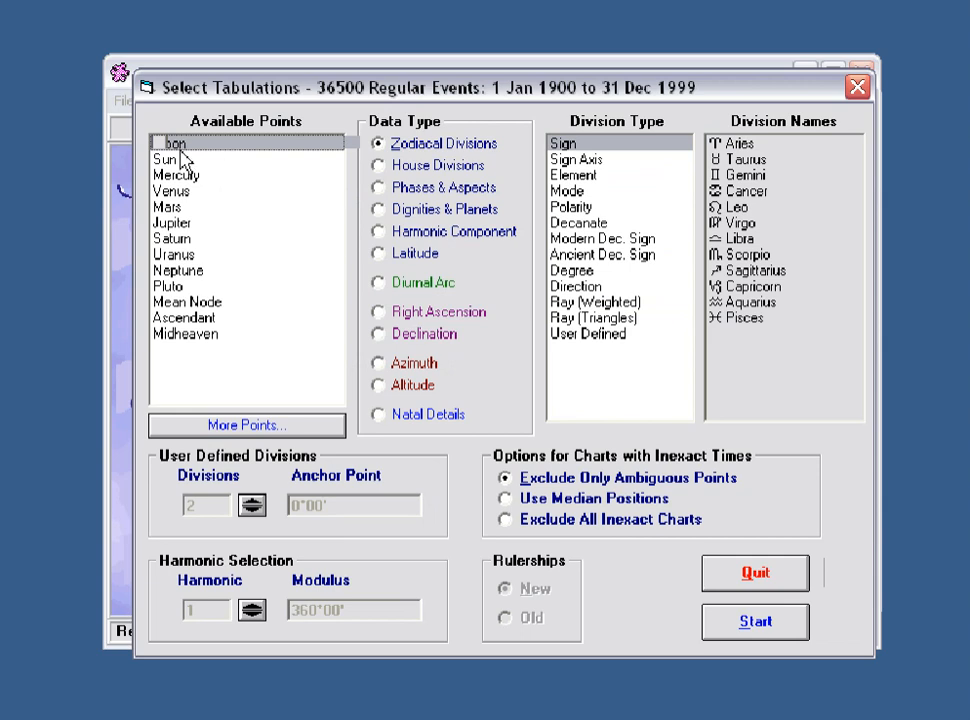
{"action": "left_click", "coordinate": [191, 303], "text": "shift"}
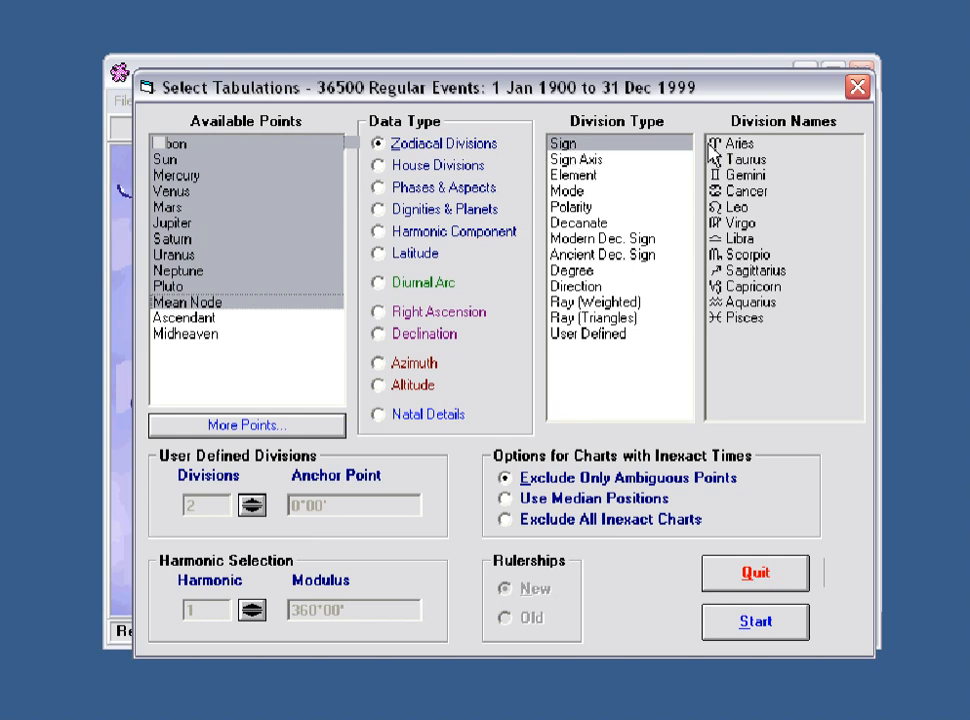
{"action": "left_click", "coordinate": [750, 624]}
{"action": "left_click", "coordinate": [760, 630]}
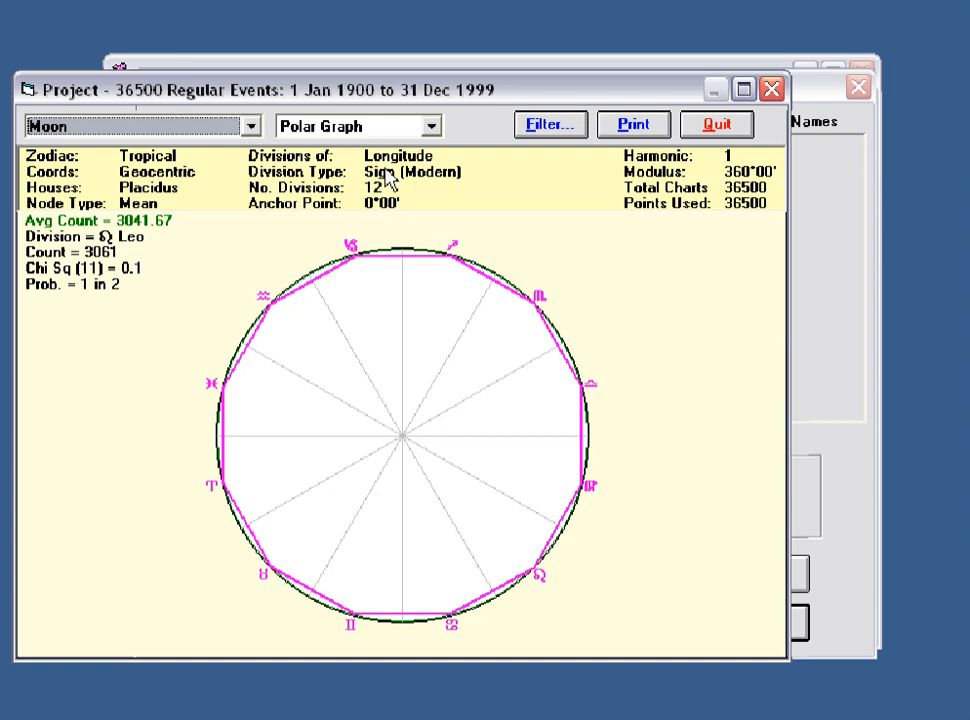
Step: Show the polar graphs for the Sun and then Mercury
{"action": "left_click_drag", "start_coordinate": [375, 97], "coordinate": [448, 96]}
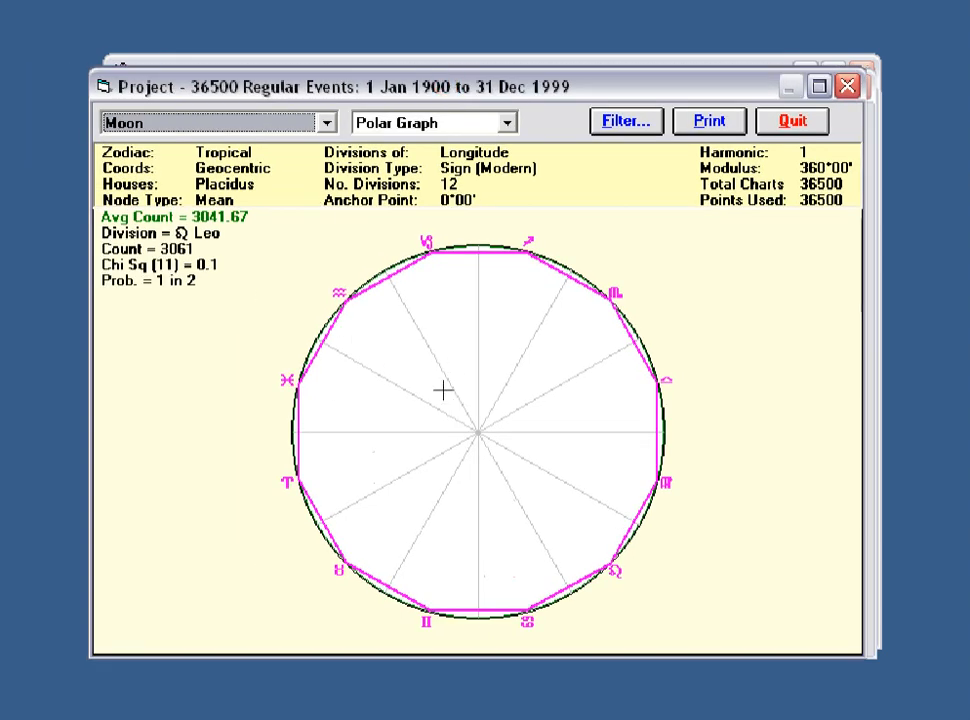
{"action": "left_click", "coordinate": [326, 122]}
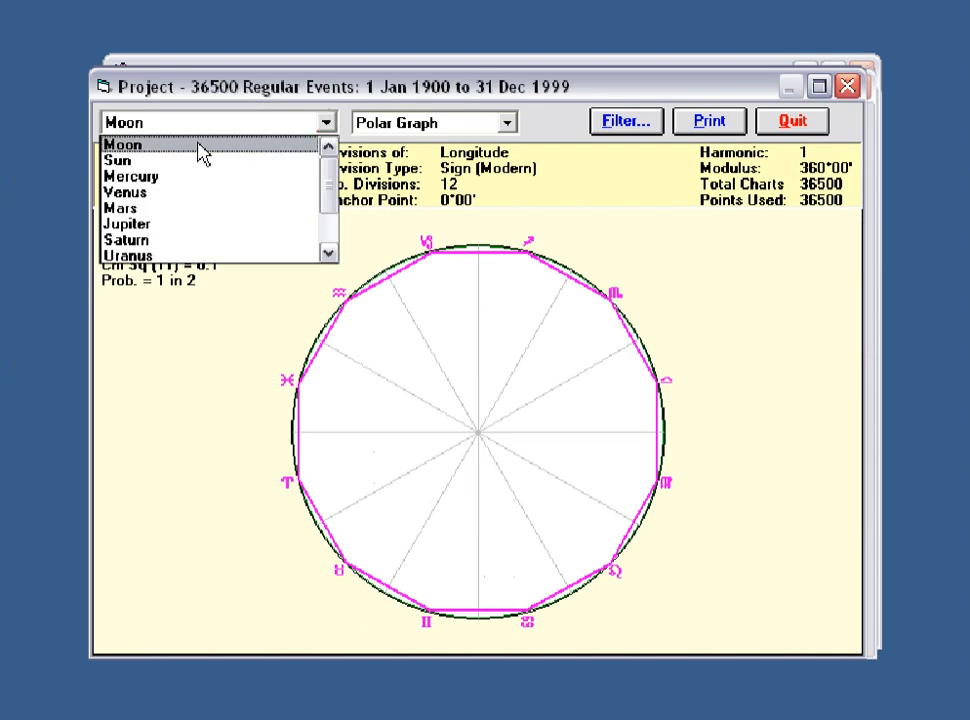
{"action": "left_click", "coordinate": [165, 160]}
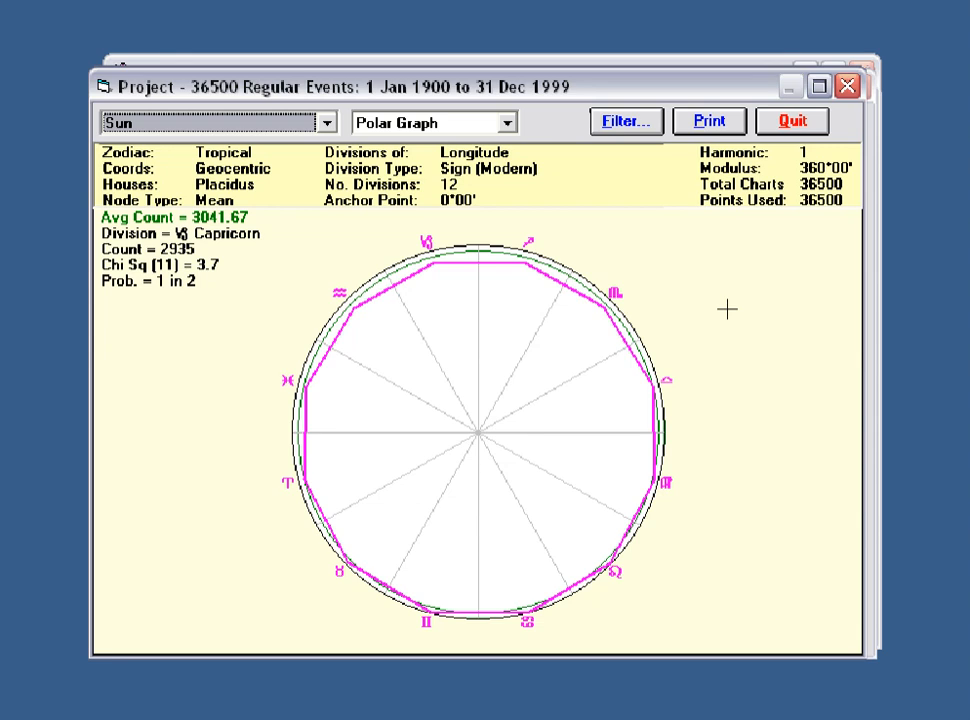
{"action": "key", "text": "Down"}
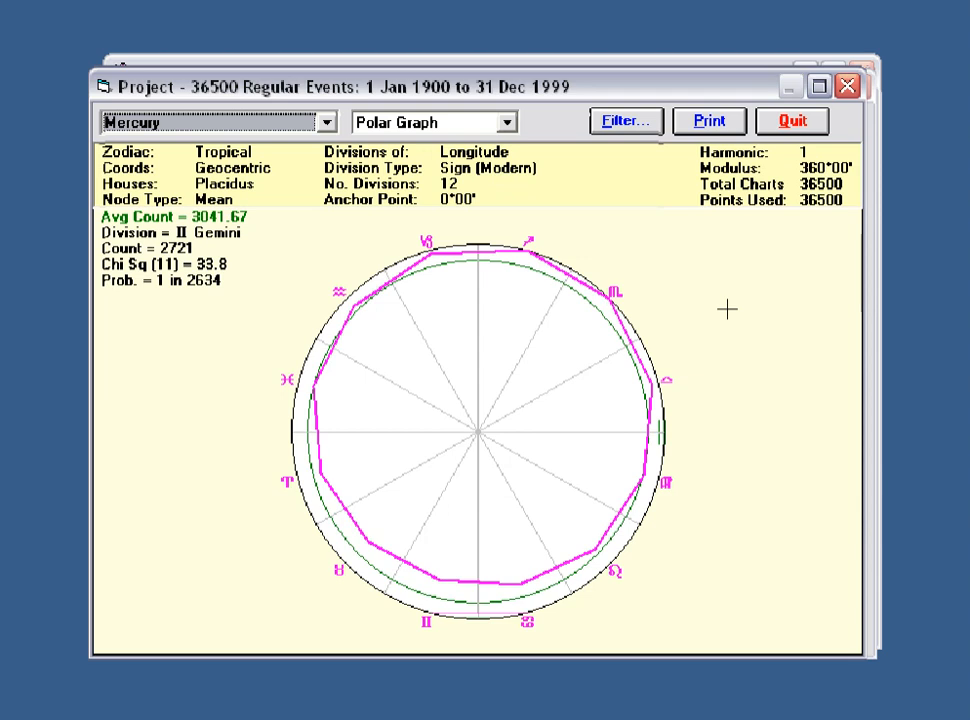
Step: View Mercury's sign distribution as a bar graph, then return to the polar graph
{"action": "left_click", "coordinate": [507, 123]}
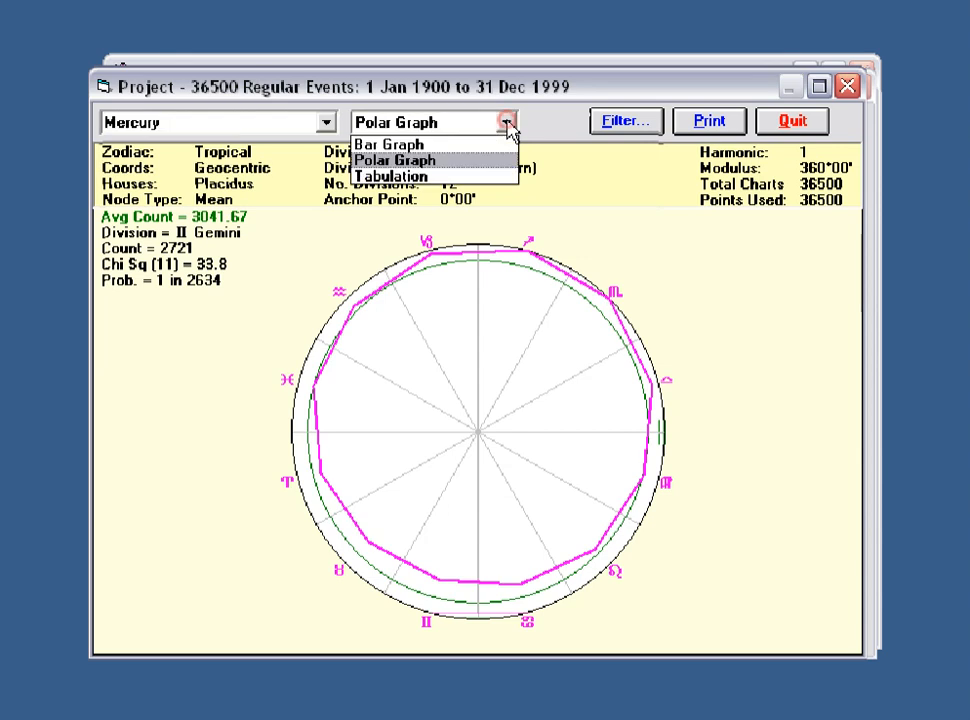
{"action": "left_click", "coordinate": [491, 146]}
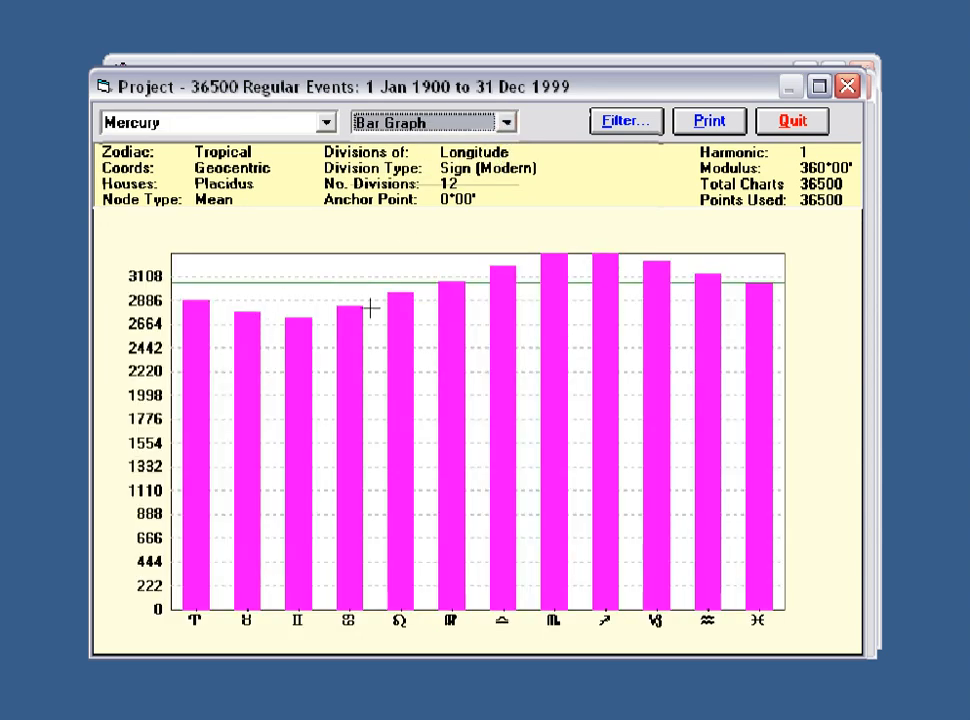
{"action": "left_click", "coordinate": [509, 124]}
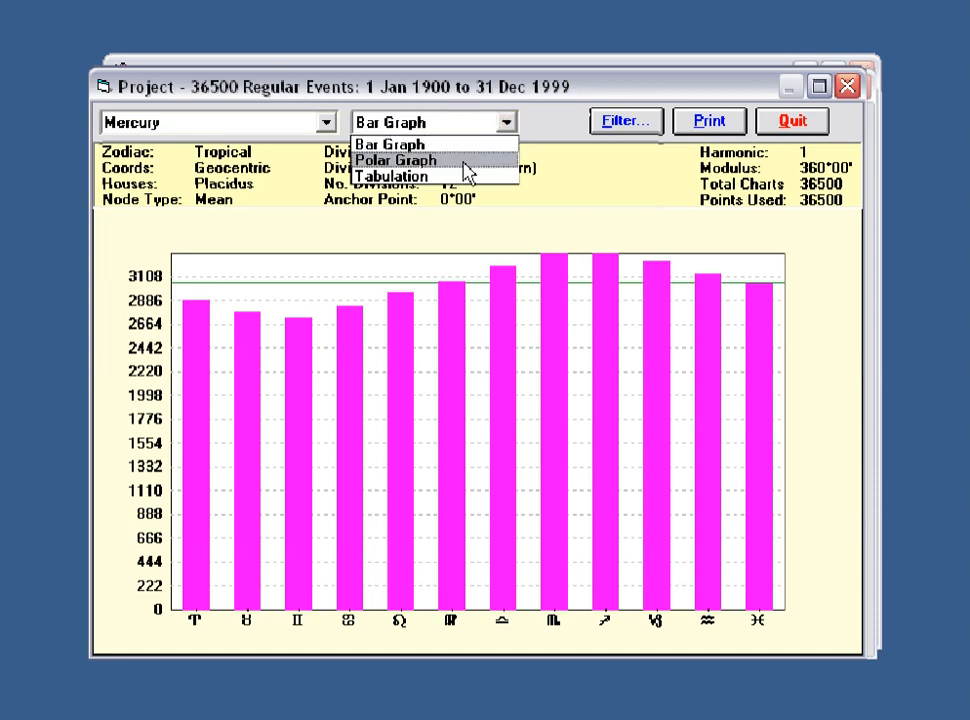
{"action": "left_click", "coordinate": [414, 160]}
Step: Show Venus's zodiac sign distribution as a polar graph, switch it to a bar graph, and return to polar
{"action": "left_click", "coordinate": [326, 122]}
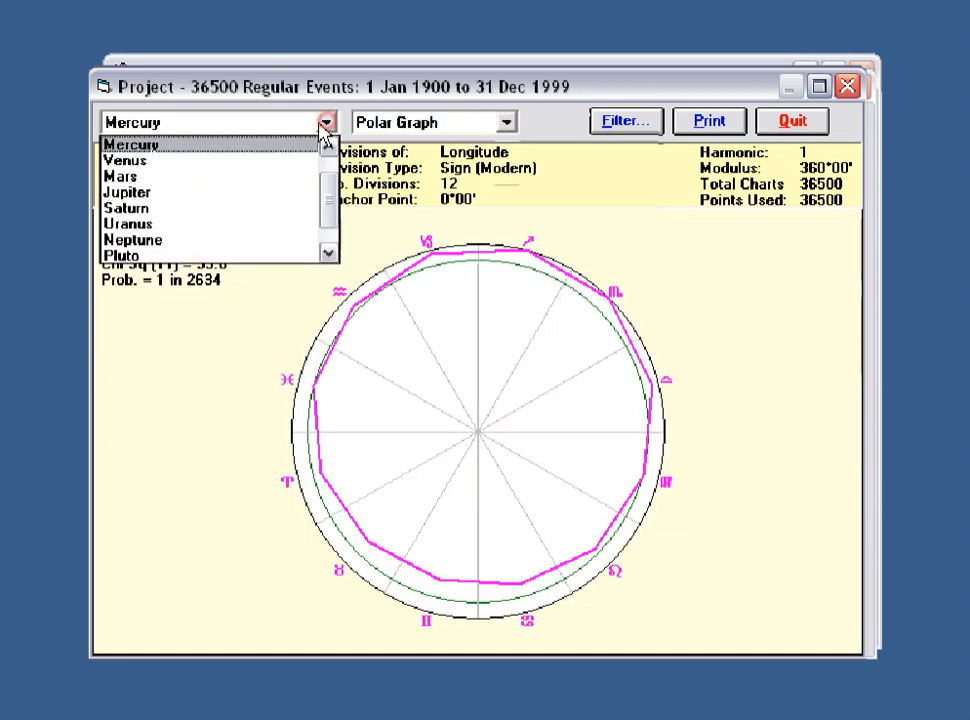
{"action": "left_click", "coordinate": [192, 160]}
{"action": "left_click", "coordinate": [508, 123]}
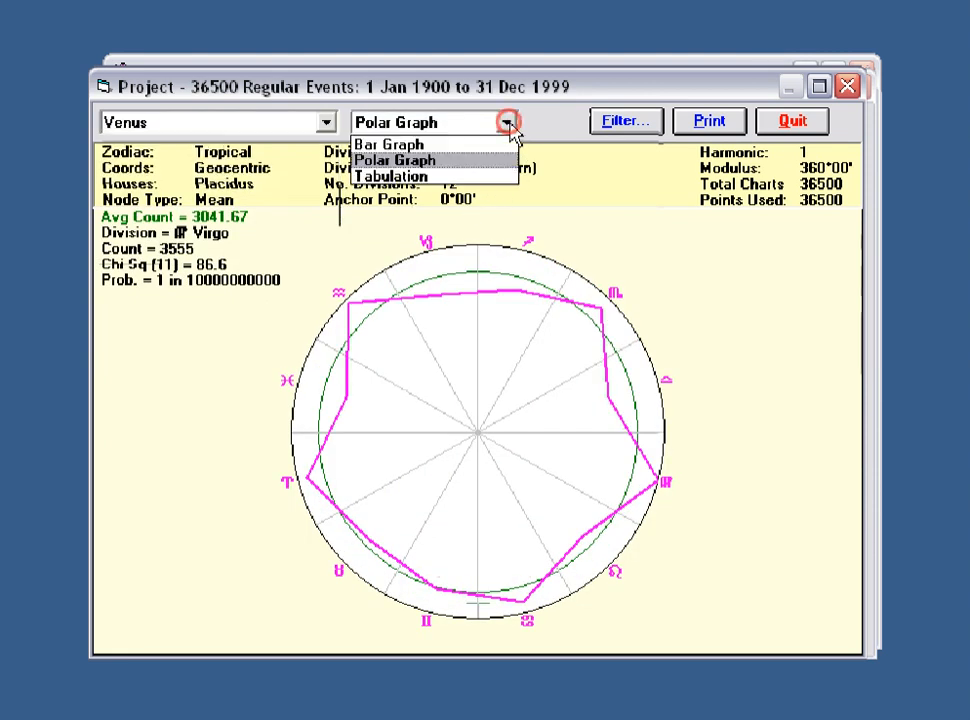
{"action": "left_click", "coordinate": [468, 149]}
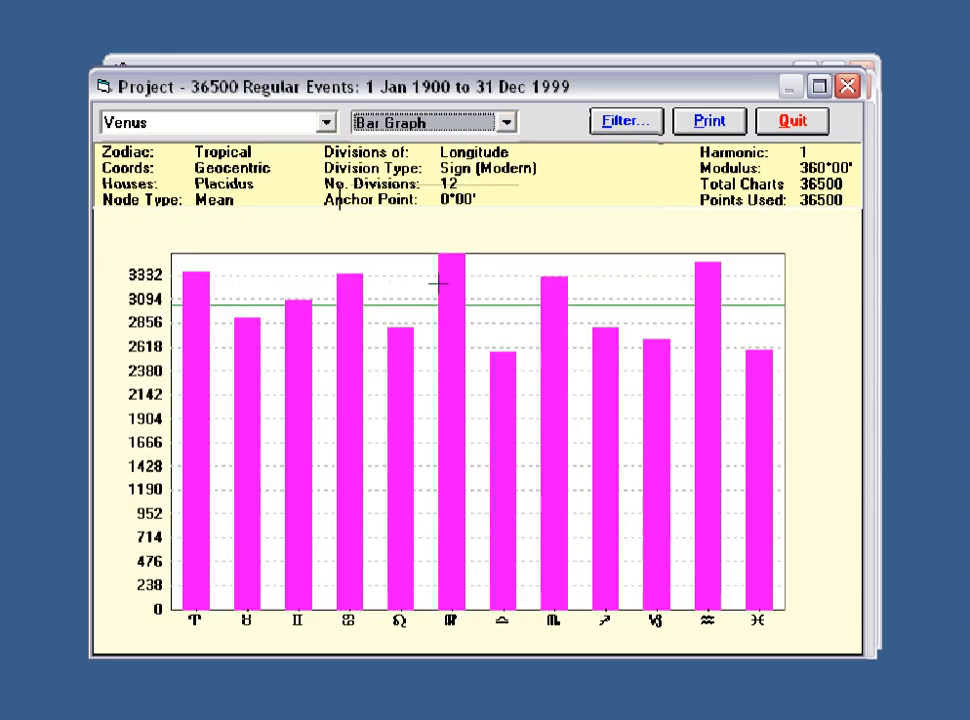
{"action": "left_click", "coordinate": [508, 123]}
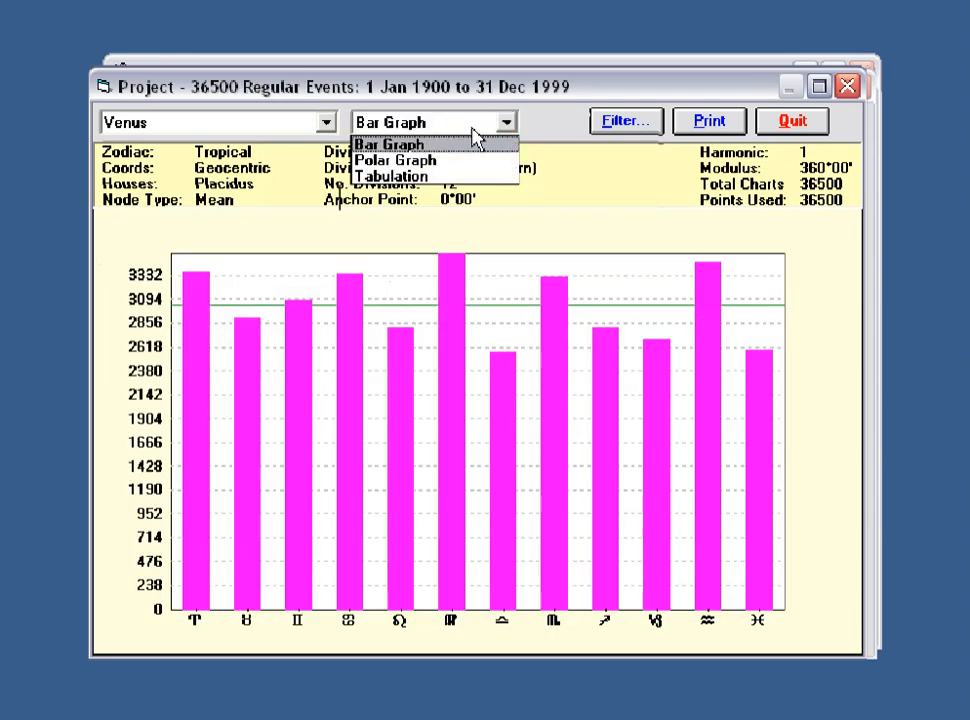
{"action": "left_click", "coordinate": [440, 161]}
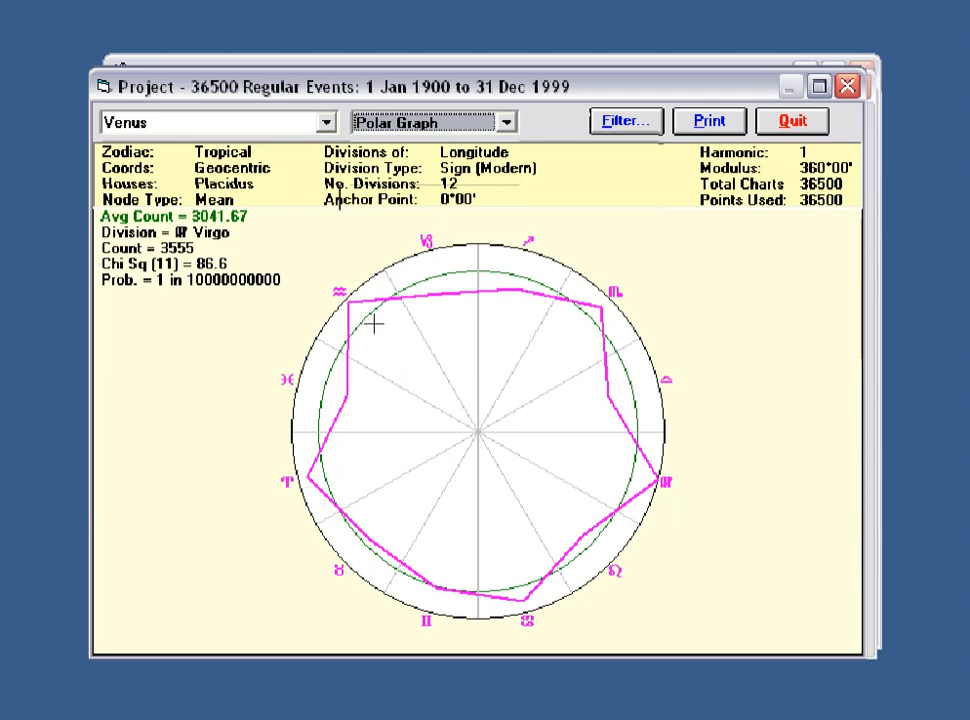
Step: Show Mars's sign distribution as a polar graph, view it as a bar graph, and return to polar
{"action": "left_click", "coordinate": [327, 122]}
{"action": "left_click", "coordinate": [208, 161]}
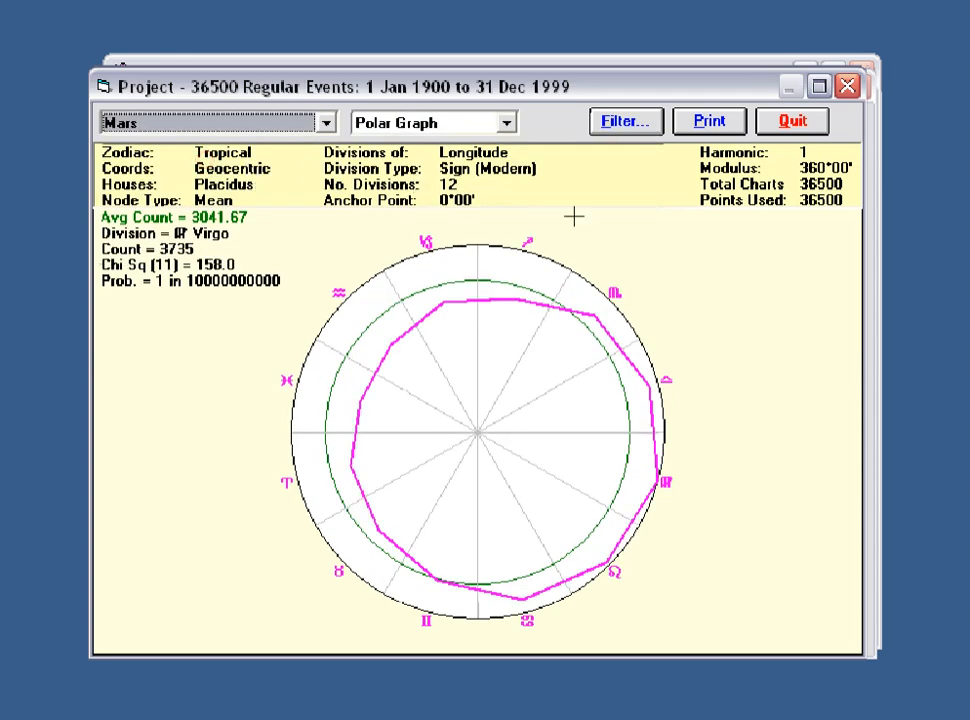
{"action": "left_click", "coordinate": [508, 124]}
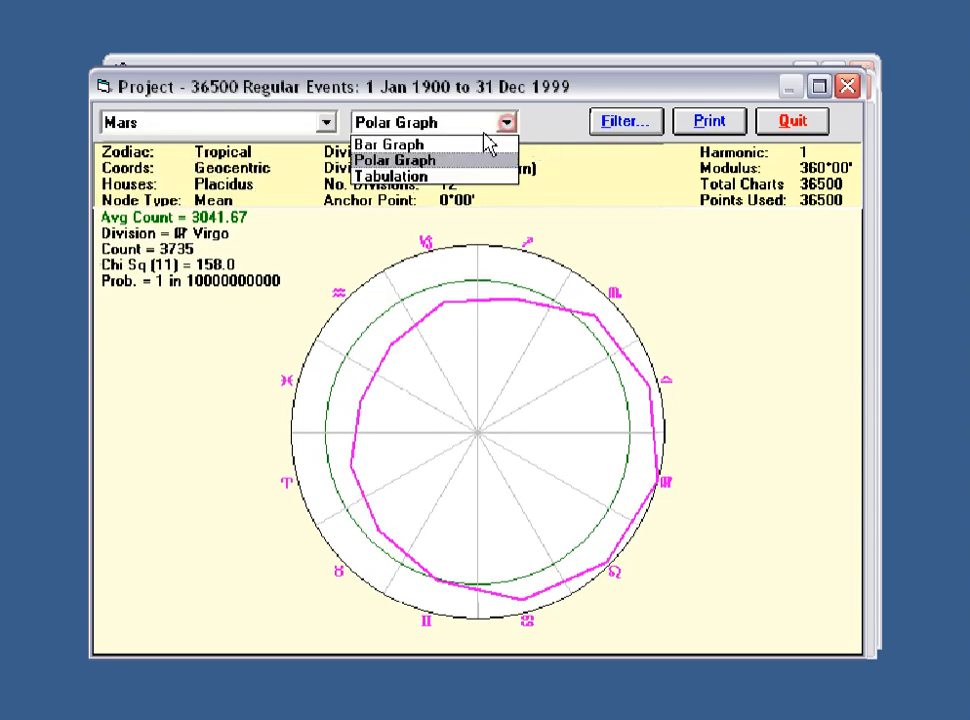
{"action": "left_click", "coordinate": [469, 146]}
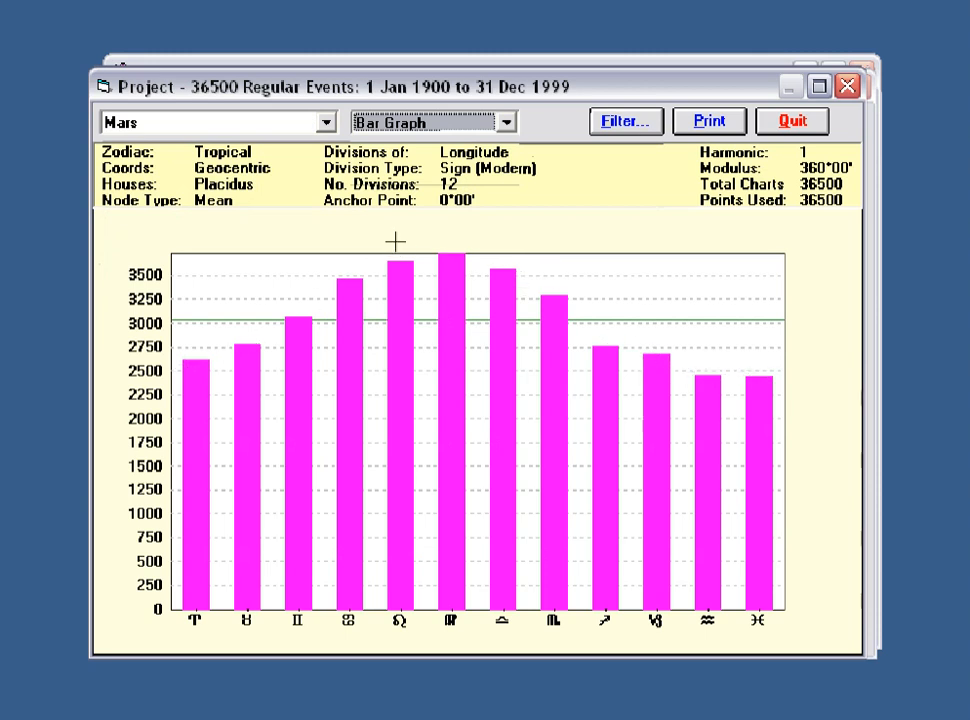
{"action": "left_click", "coordinate": [508, 124]}
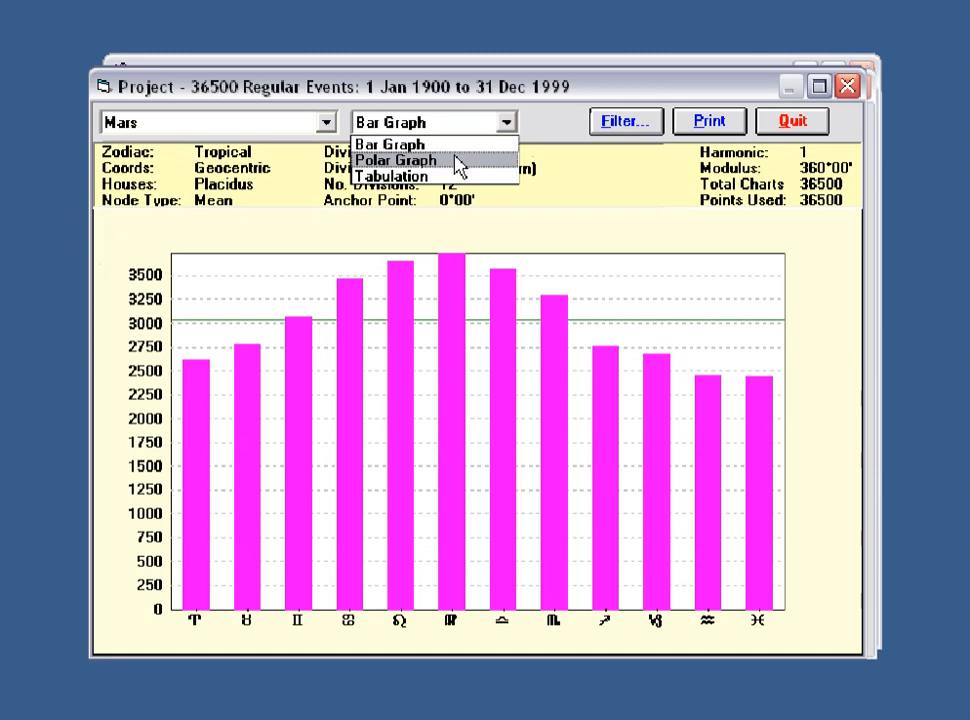
{"action": "left_click", "coordinate": [460, 162]}
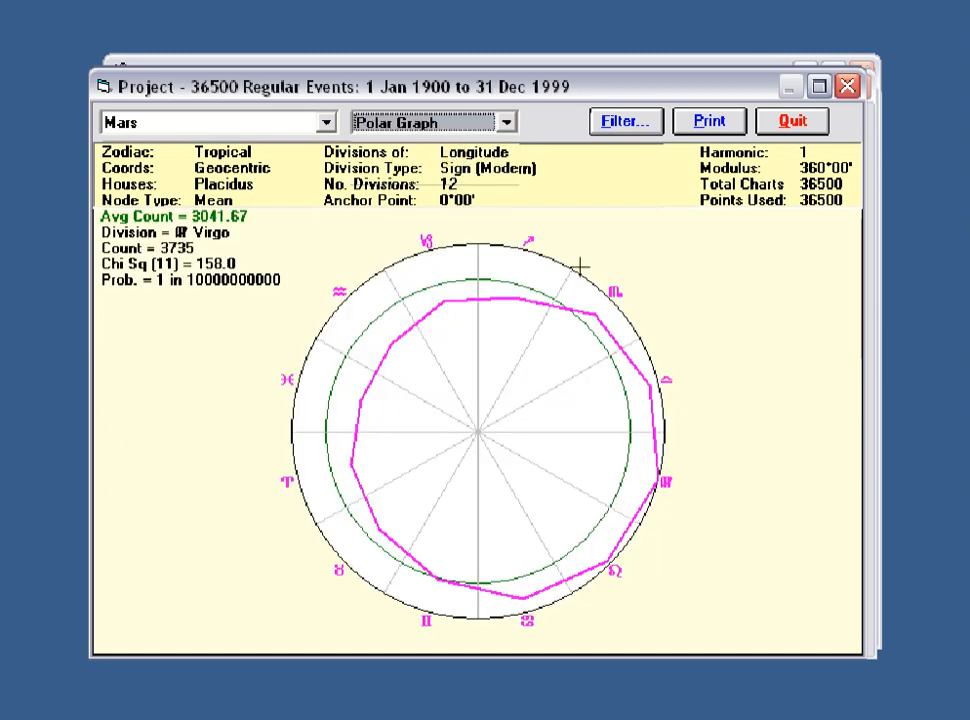
Step: Step through the polar graphs for Jupiter, Saturn, Uranus, Neptune, Pluto and Mean Node in turn
{"action": "left_click", "coordinate": [326, 123]}
{"action": "left_click", "coordinate": [326, 123]}
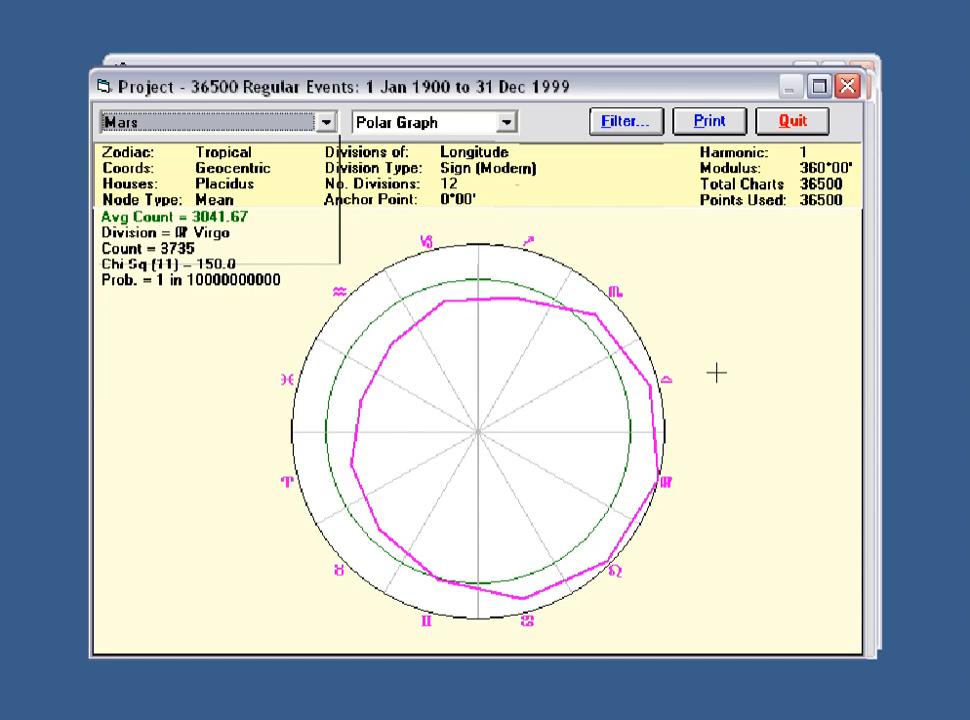
{"action": "key", "text": "Down"}
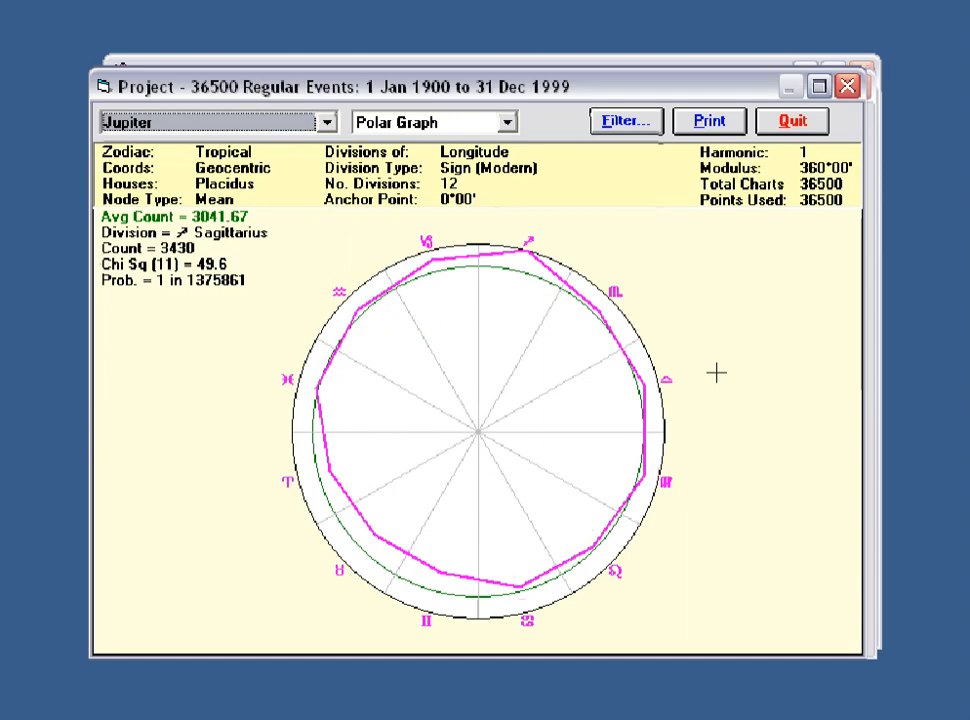
{"action": "key", "text": "Down"}
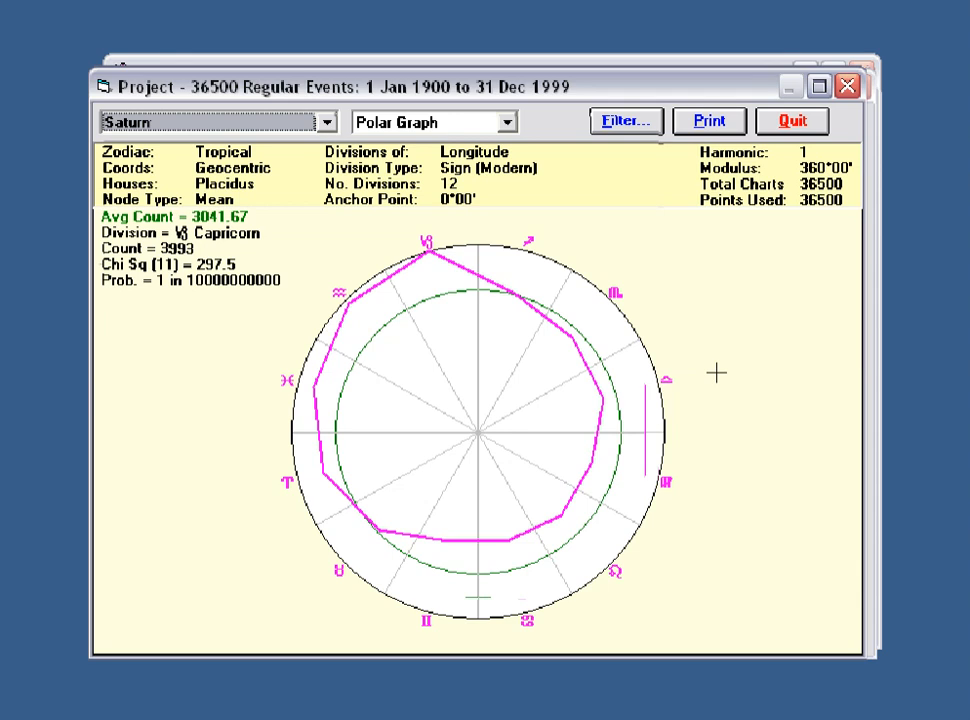
{"action": "key", "text": "Down"}
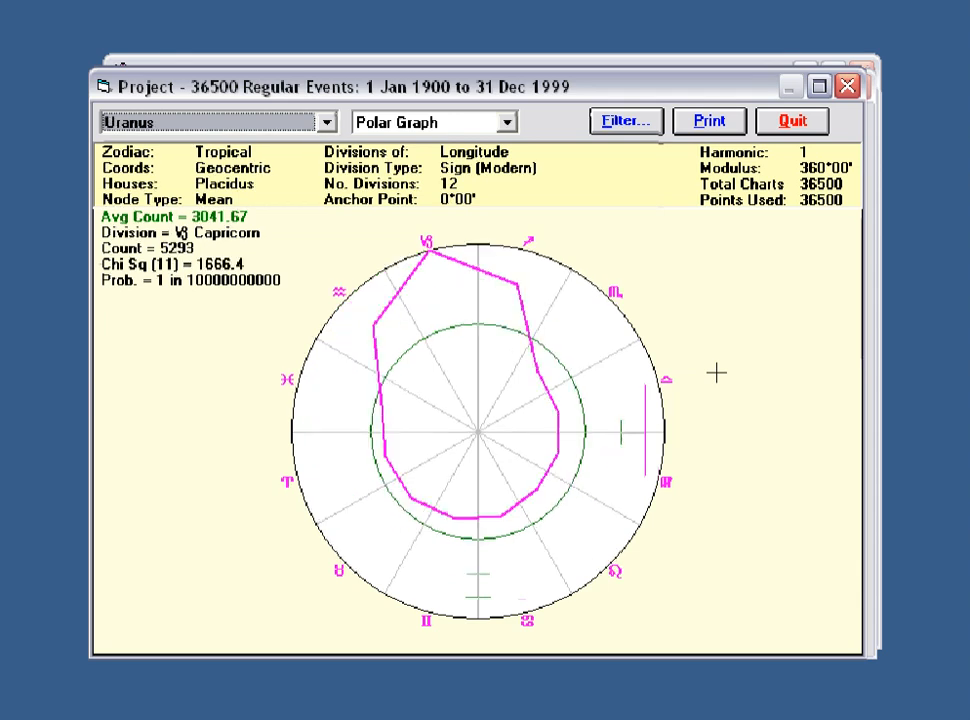
{"action": "key", "text": "Down"}
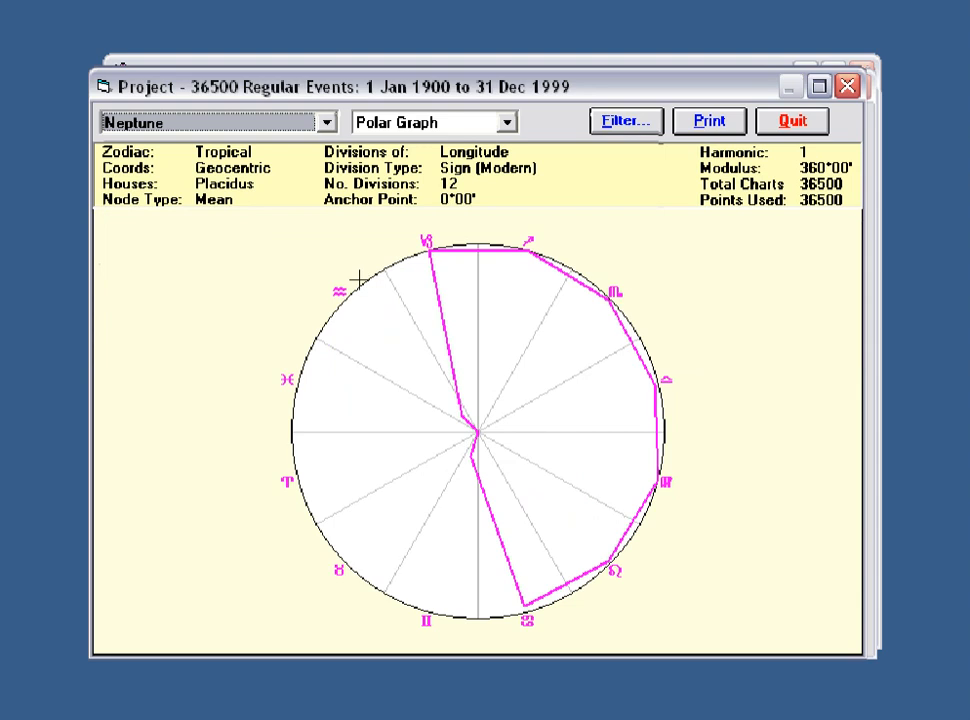
{"action": "key", "text": "Down"}
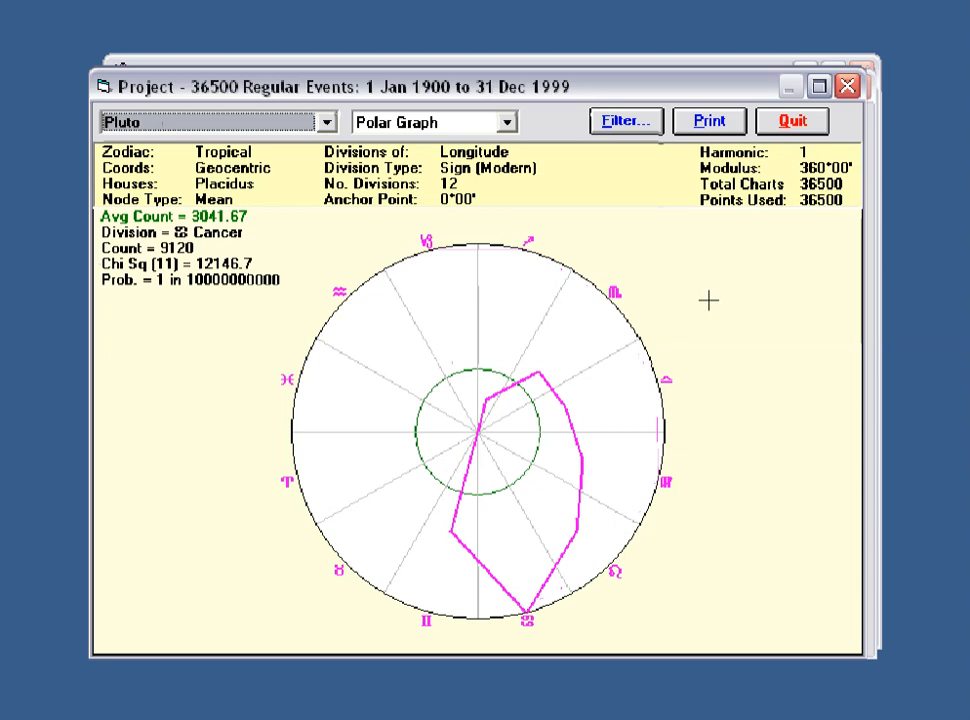
{"action": "key", "text": "Down"}
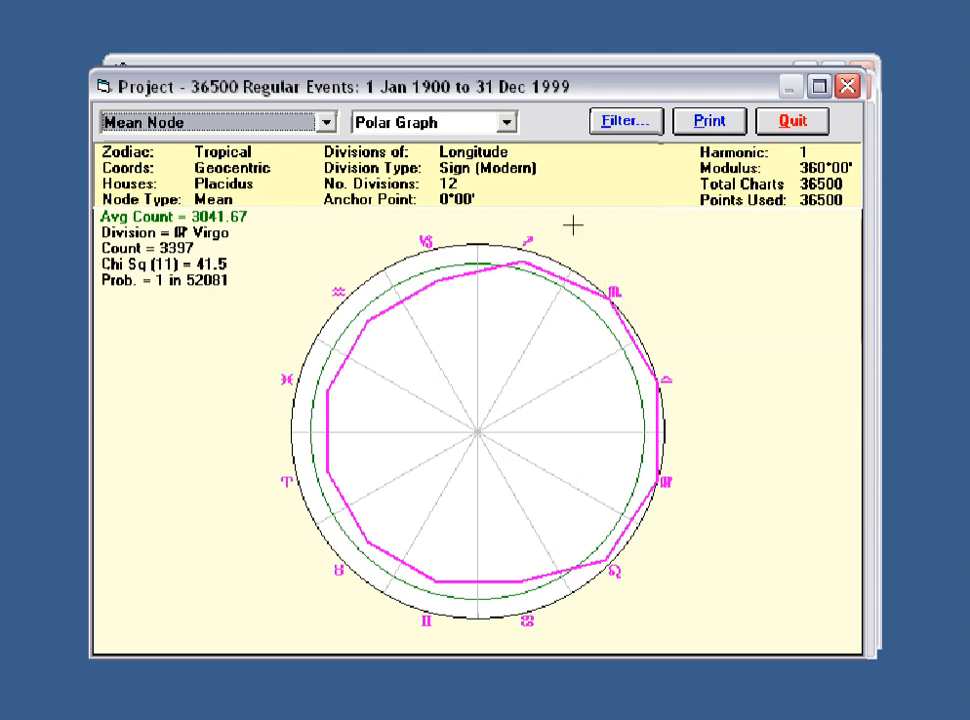
Step: View the Mean Node sign distribution as a bar graph, then return to the polar graph
{"action": "left_click", "coordinate": [507, 122]}
{"action": "left_click", "coordinate": [400, 145]}
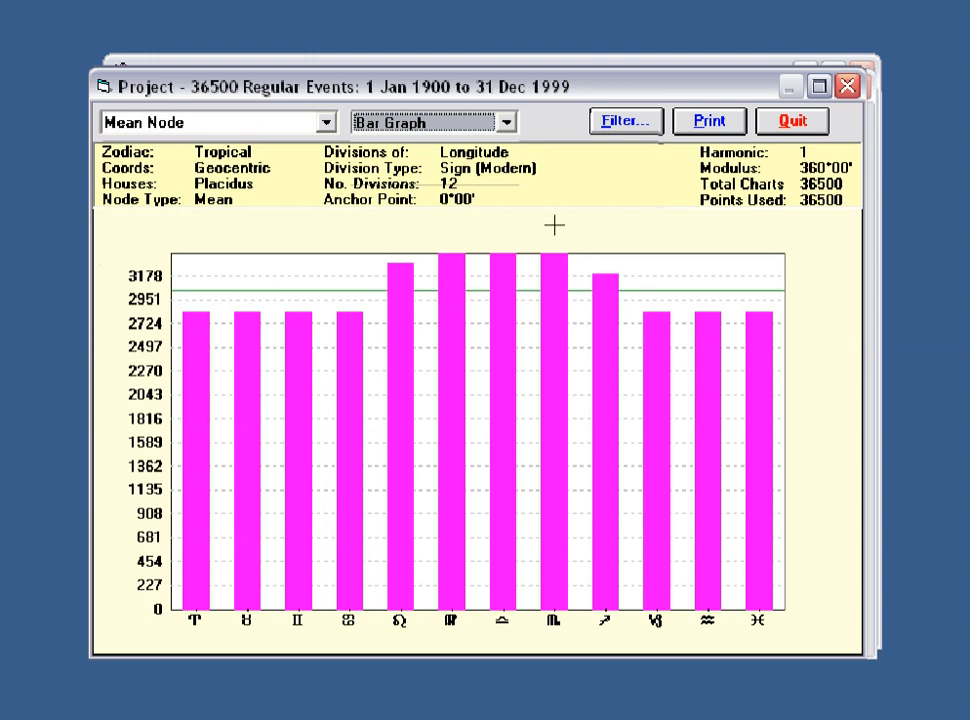
{"action": "left_click", "coordinate": [505, 126]}
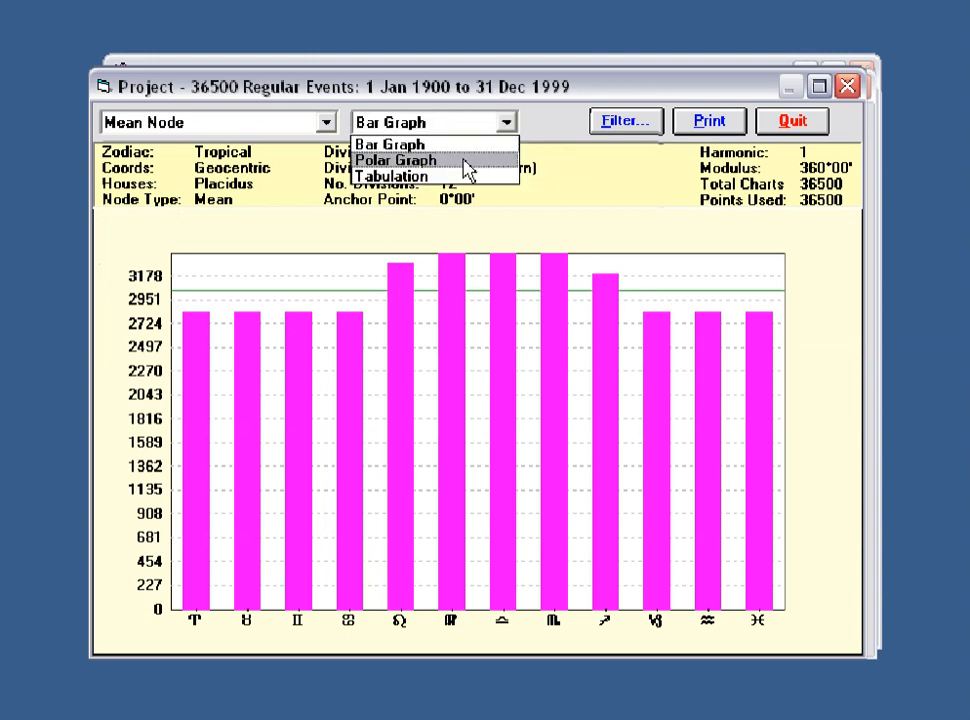
{"action": "left_click", "coordinate": [462, 160]}
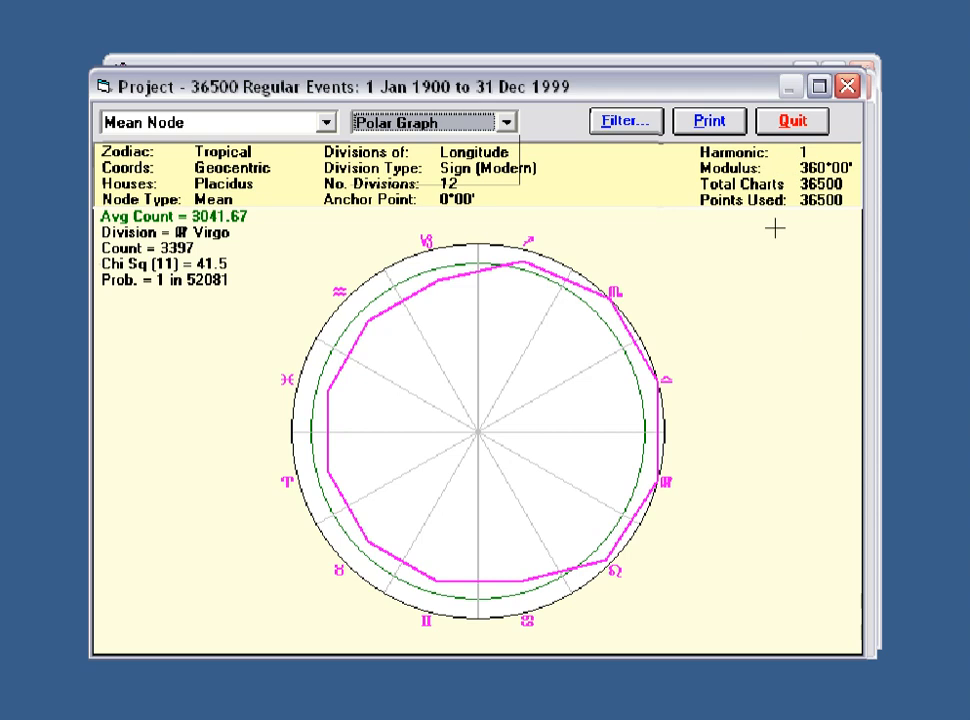
Step: Close the graph window and leave the tabulation selection to return to the main screen
{"action": "left_click", "coordinate": [795, 124]}
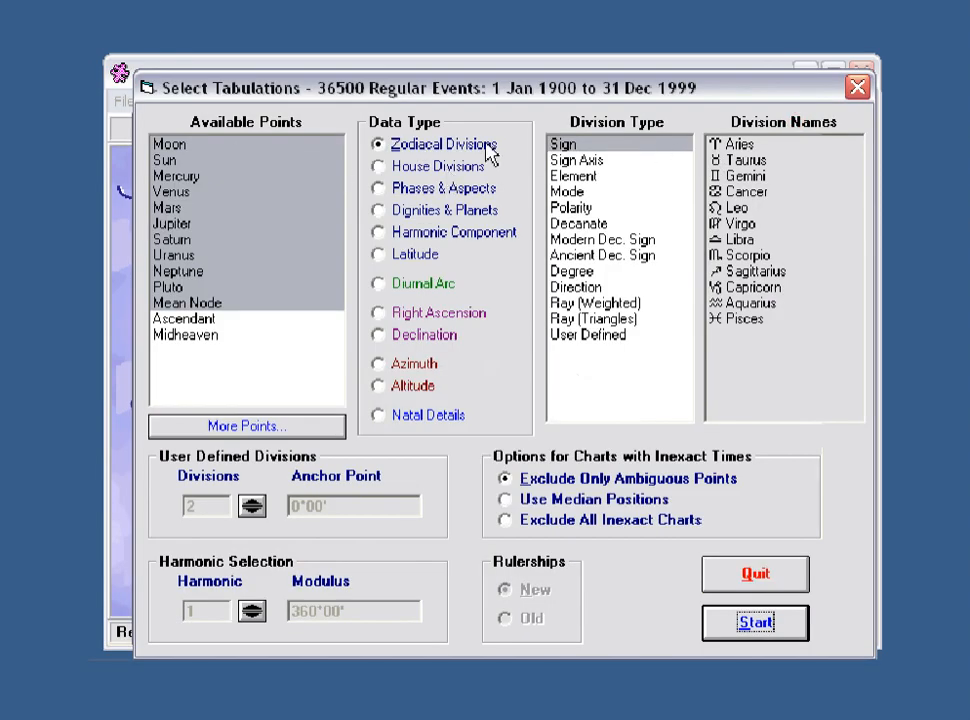
{"action": "left_click", "coordinate": [170, 147]}
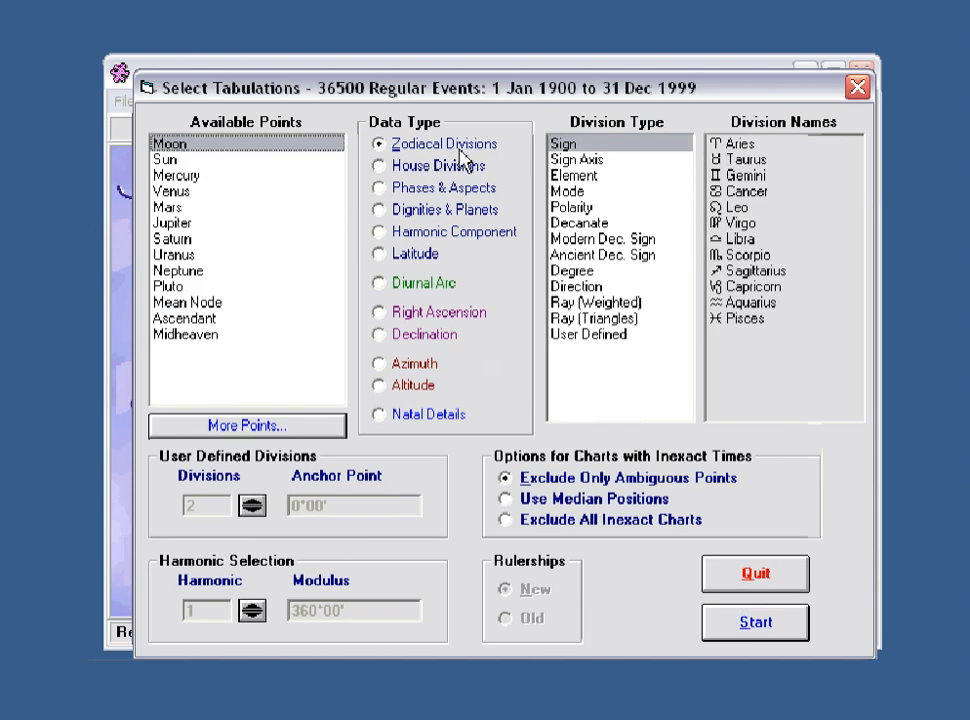
{"action": "left_click", "coordinate": [776, 624]}
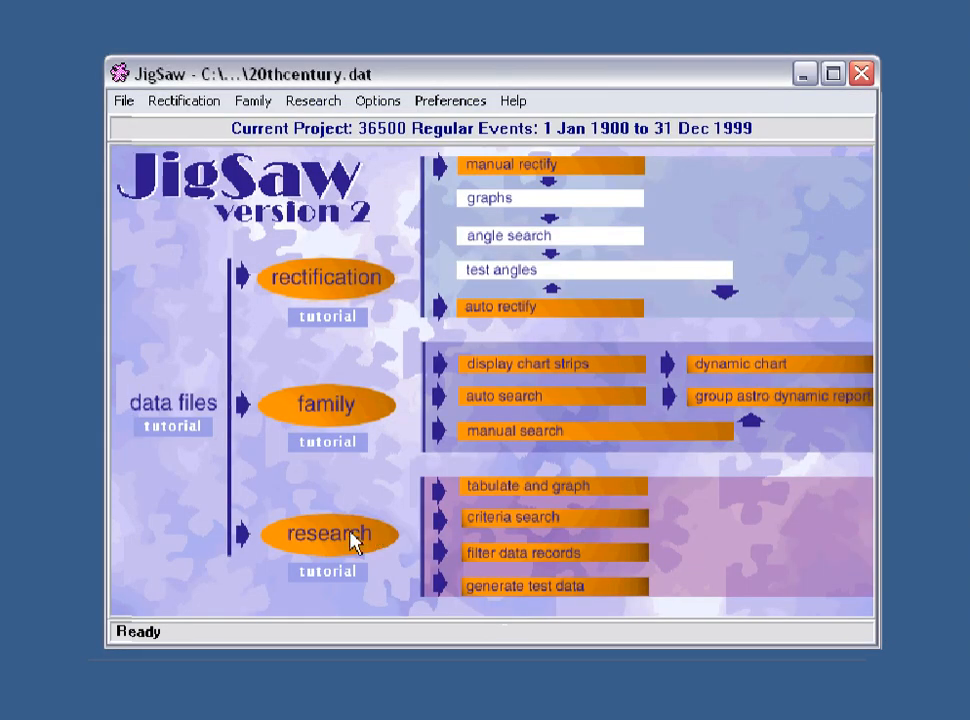
Step: Open Generate Test Data from the research options and set the data basis to Generate Independent Data
{"action": "left_click", "coordinate": [352, 540]}
{"action": "left_click", "coordinate": [353, 605]}
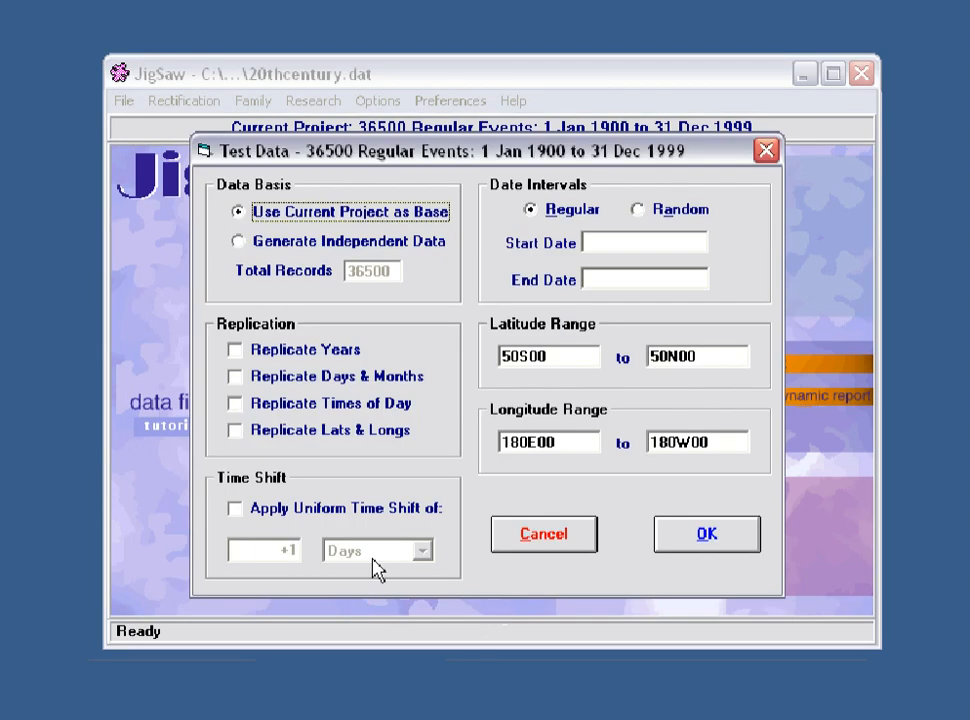
{"action": "left_click_drag", "start_coordinate": [489, 156], "coordinate": [505, 155]}
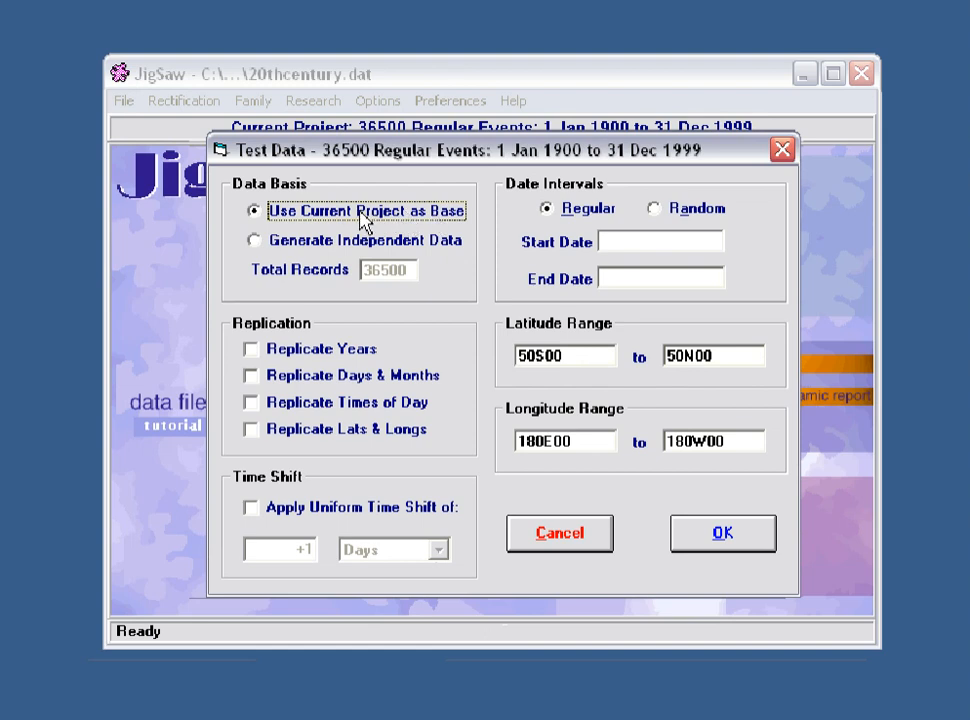
{"action": "left_click", "coordinate": [326, 244]}
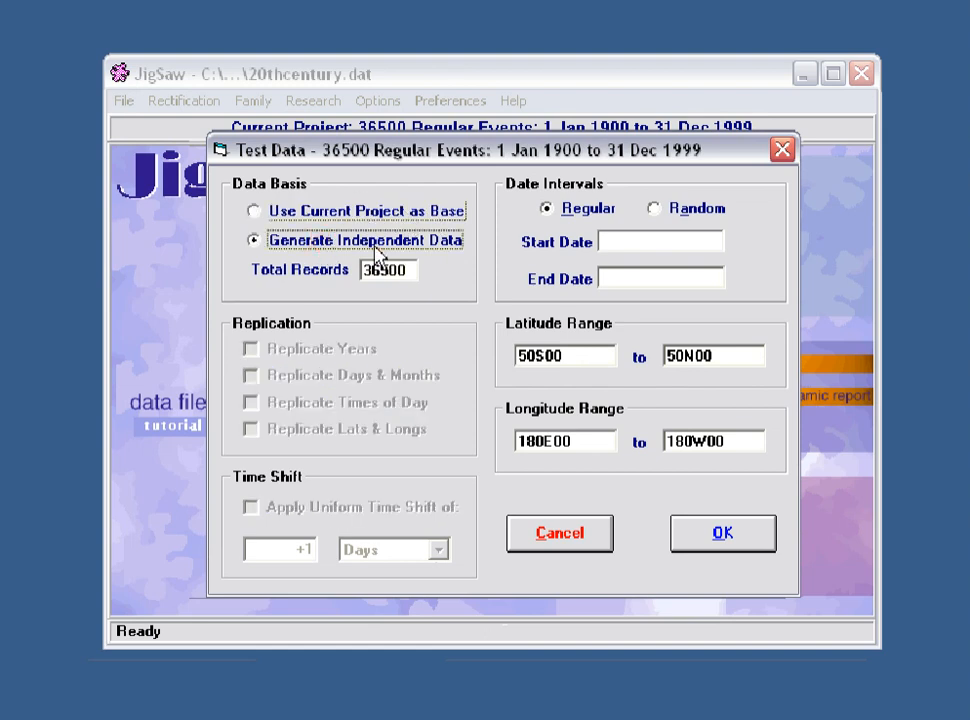
{"action": "left_click", "coordinate": [337, 213]}
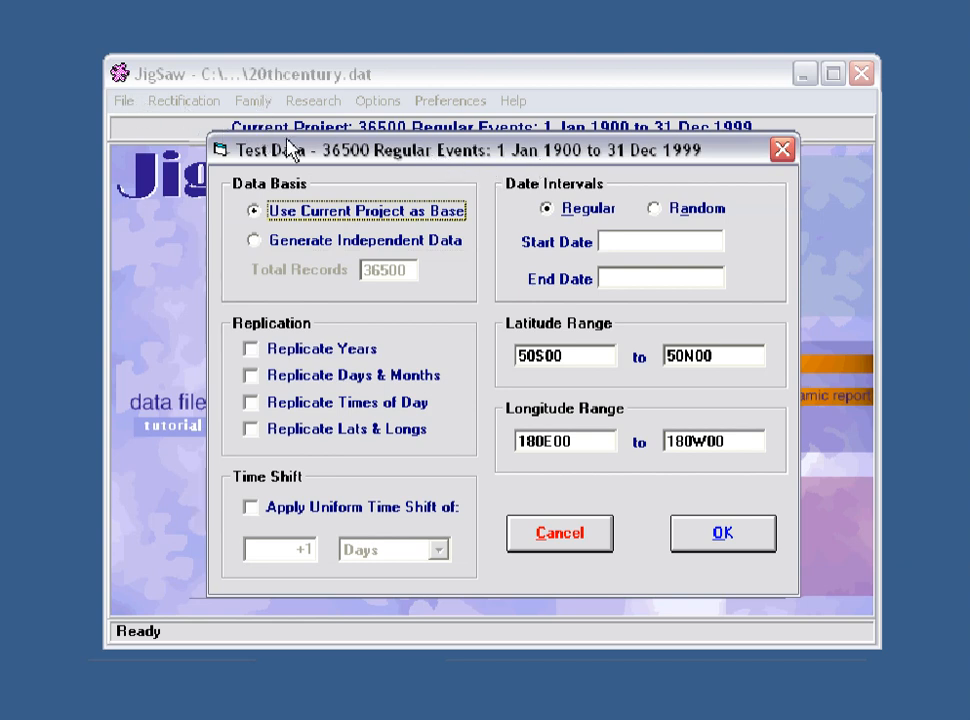
{"action": "left_click", "coordinate": [324, 250]}
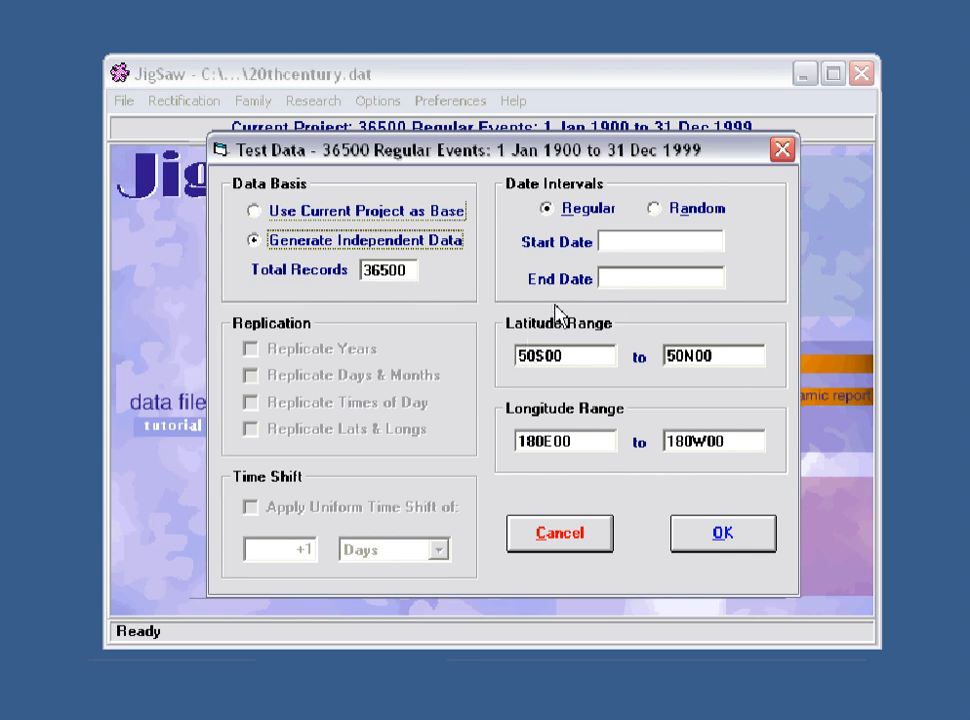
{"action": "left_click", "coordinate": [435, 213]}
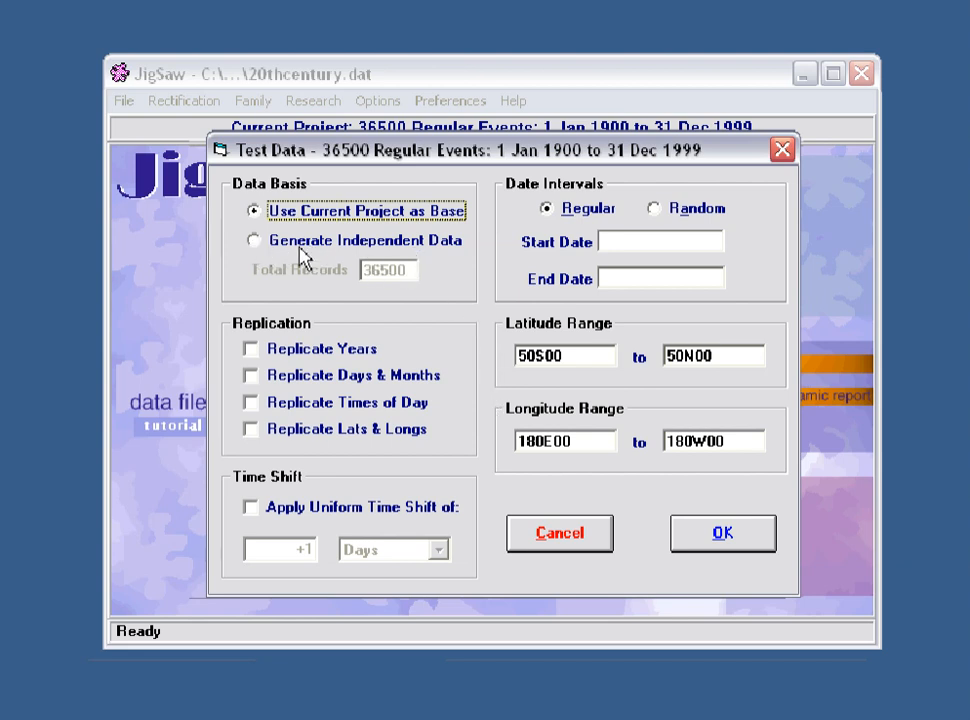
{"action": "left_click", "coordinate": [256, 244]}
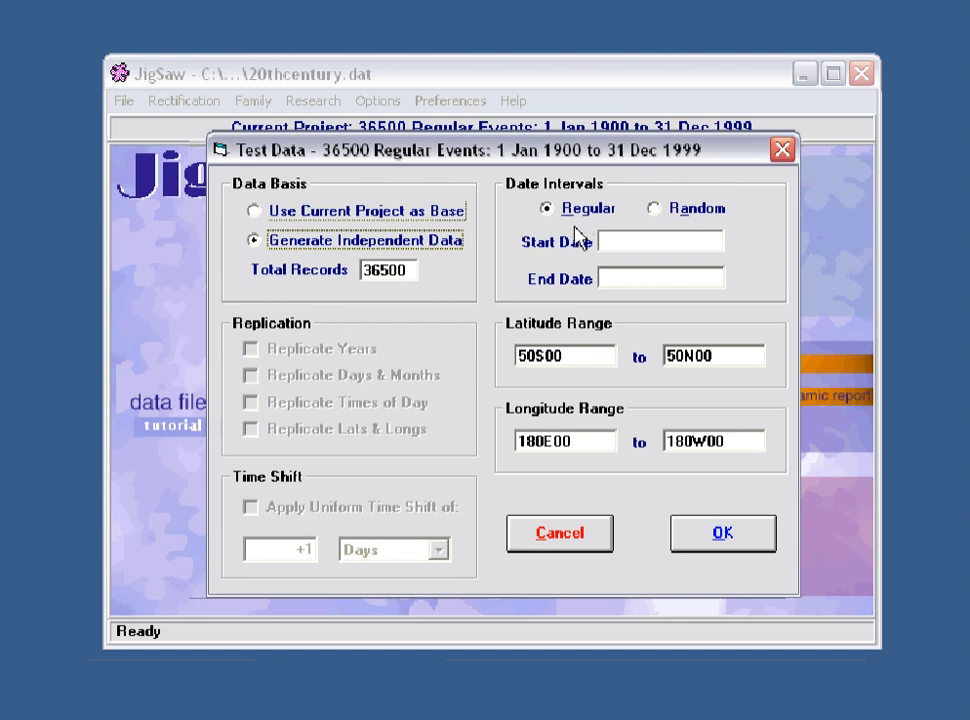
Step: Set the test data start date to 1 1 2000 and the end date to 31 12 2099
{"action": "left_click", "coordinate": [624, 241]}
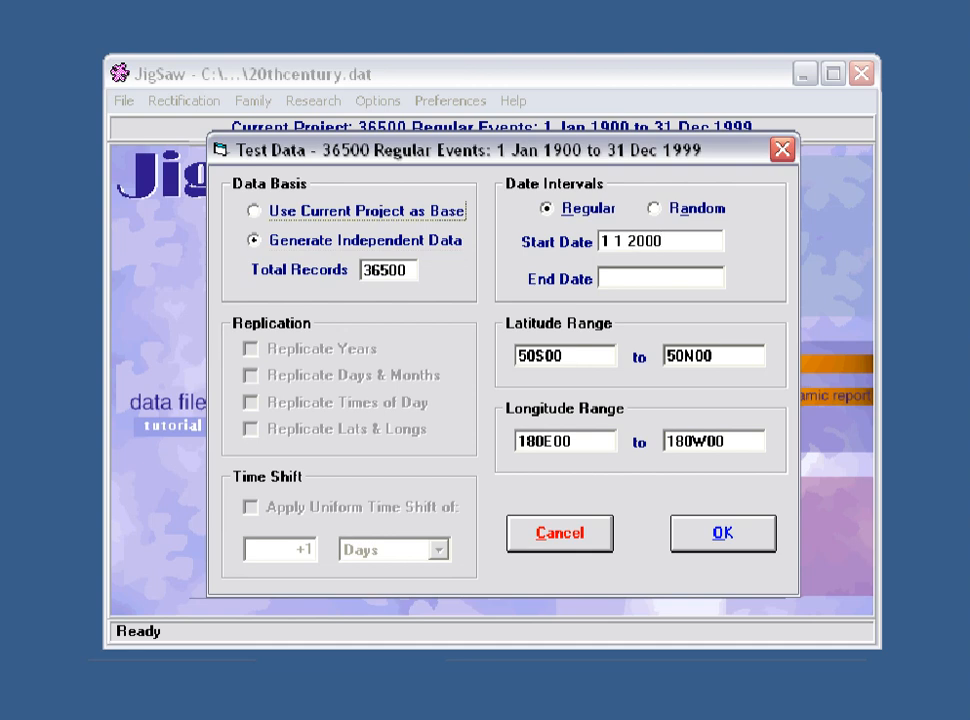
{"action": "left_click", "coordinate": [621, 278]}
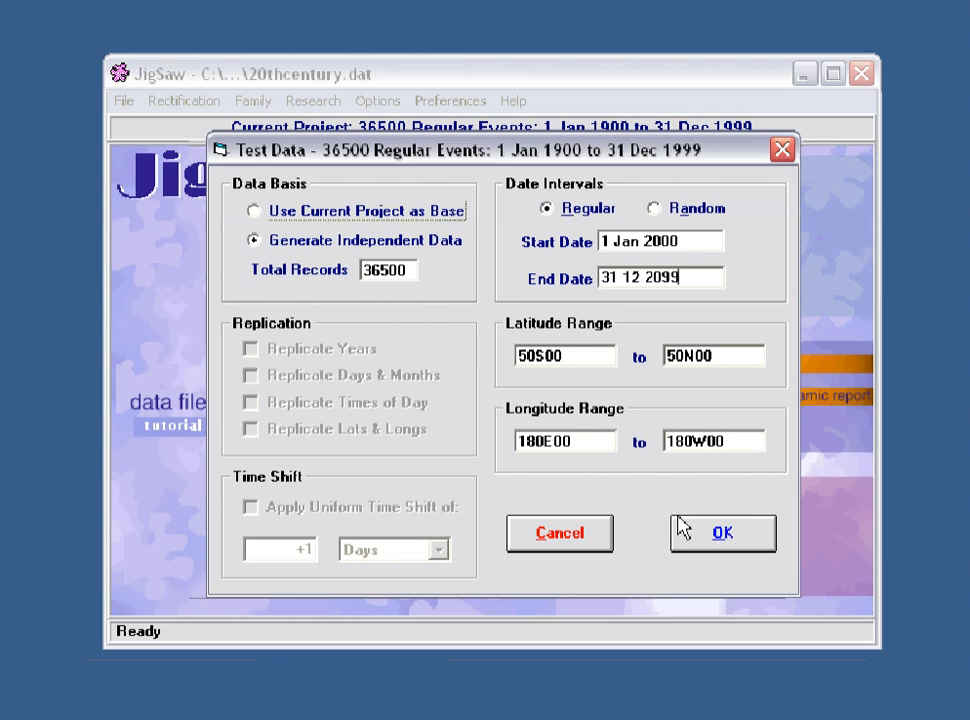
Step: Generate the test data and save it as 21stcentury in the userdata folder
{"action": "left_click", "coordinate": [708, 528]}
{"action": "type", "text": "21stcentury"}
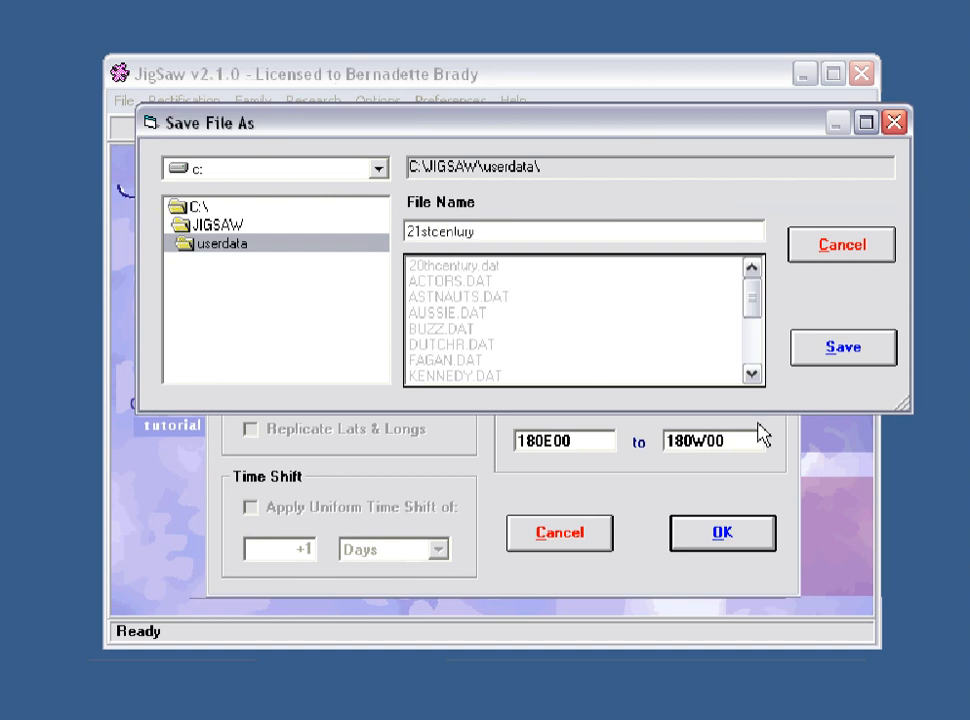
{"action": "left_click", "coordinate": [846, 350]}
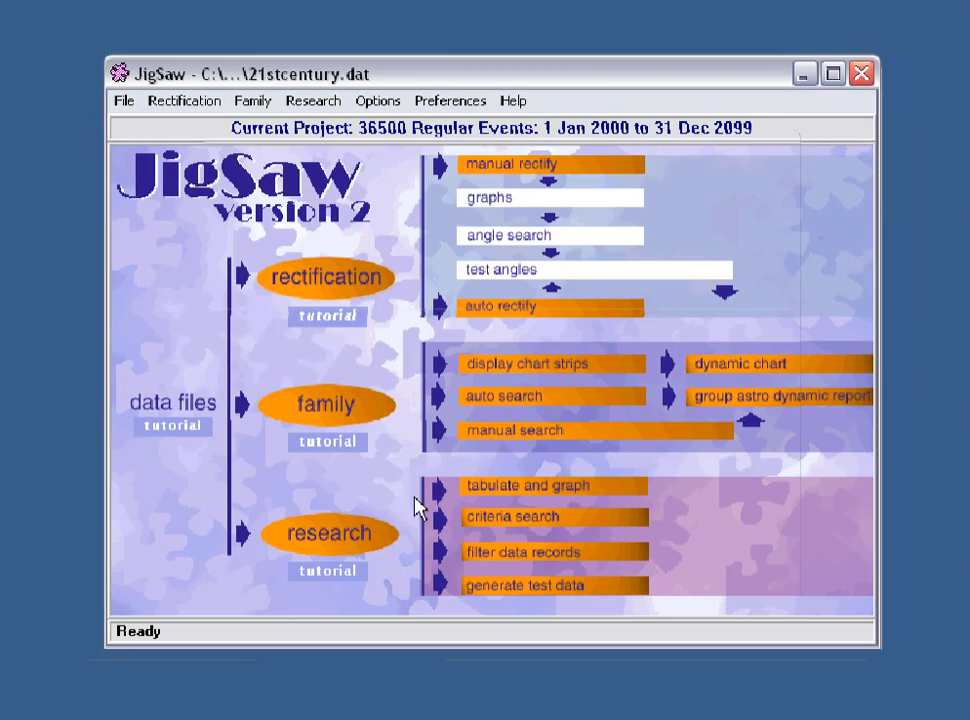
Step: Open Generate Test Data from the research options and set the data basis to Generate Independent Data
{"action": "left_click", "coordinate": [326, 537]}
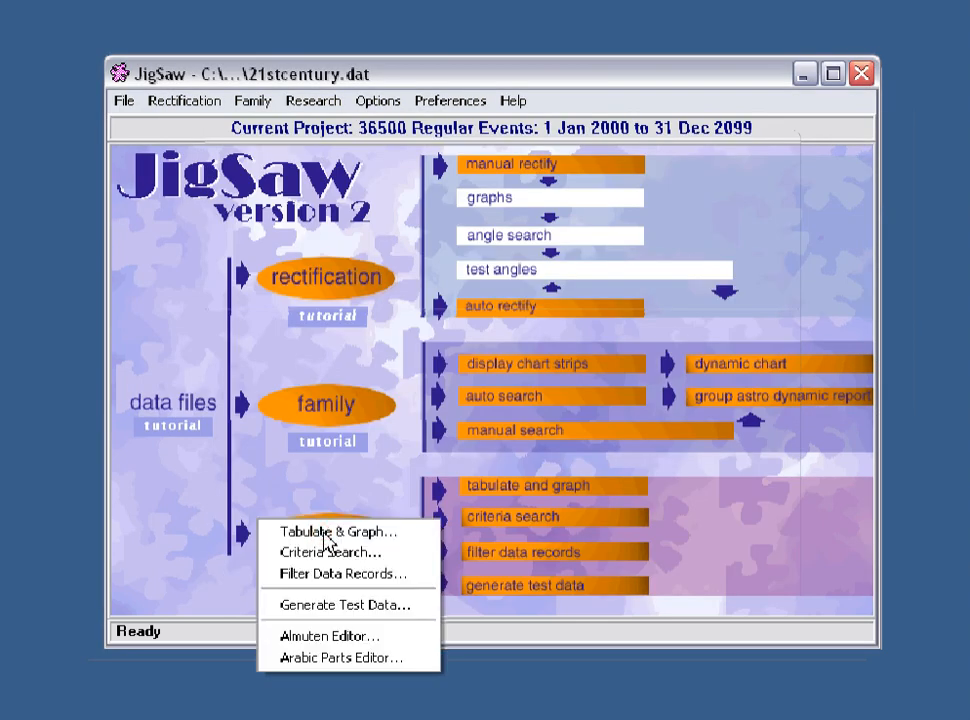
{"action": "left_click", "coordinate": [333, 607]}
{"action": "left_click", "coordinate": [278, 247]}
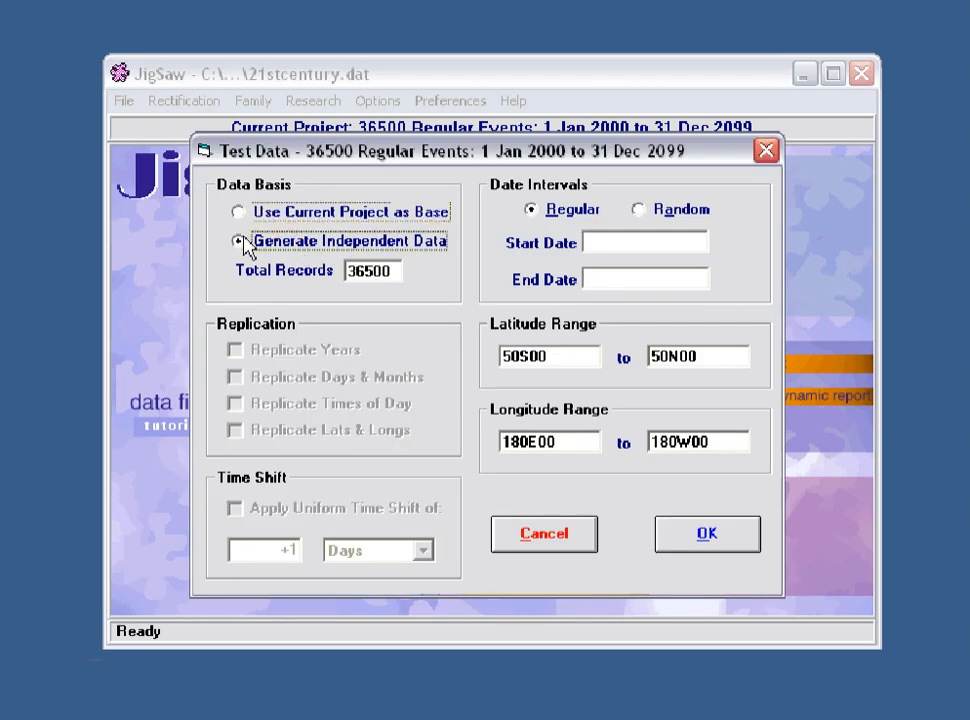
Step: Set the test data start date to 1 1 1800 and the end date to 31 12 1899
{"action": "left_click", "coordinate": [609, 242]}
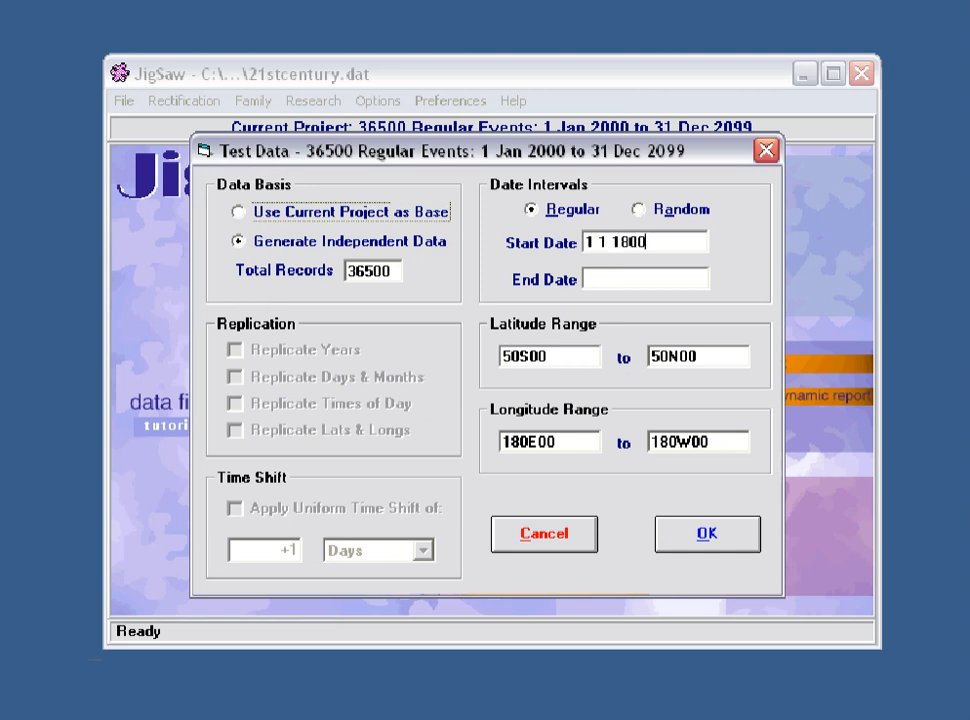
{"action": "left_click", "coordinate": [639, 278]}
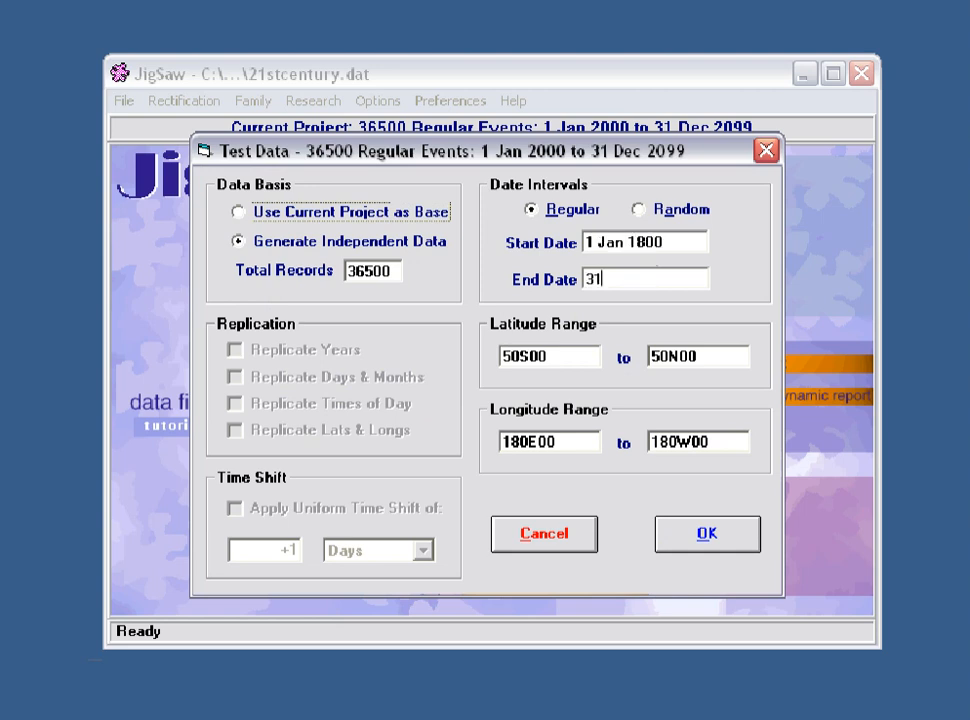
{"action": "type", "text": "31 12 1899"}
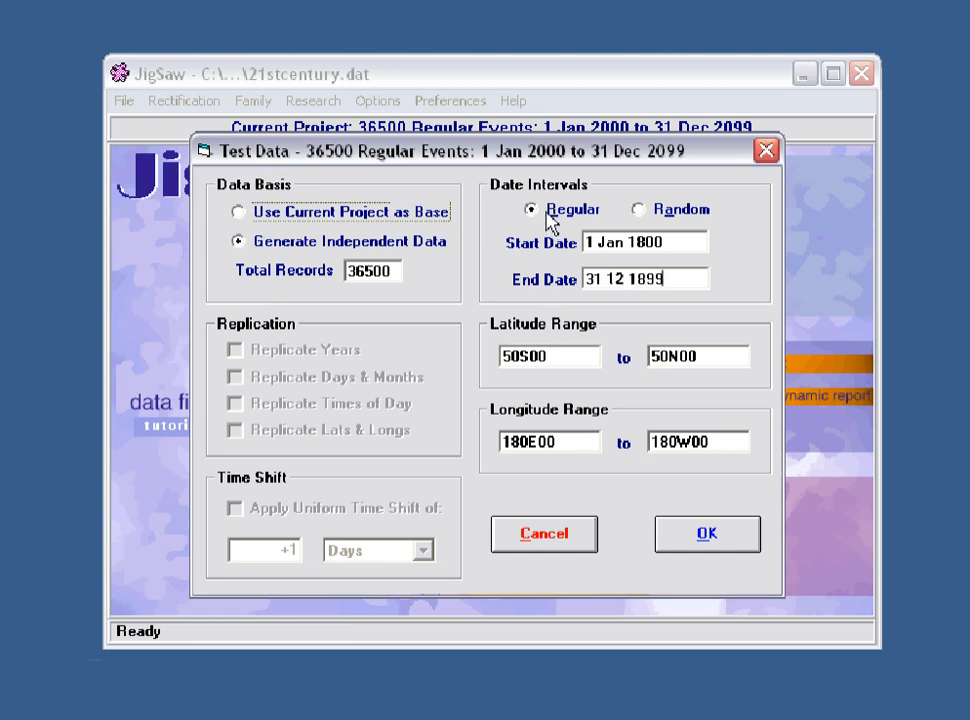
Step: Generate the test data and save it as 19thcentury in the userdata folder
{"action": "left_click", "coordinate": [705, 536]}
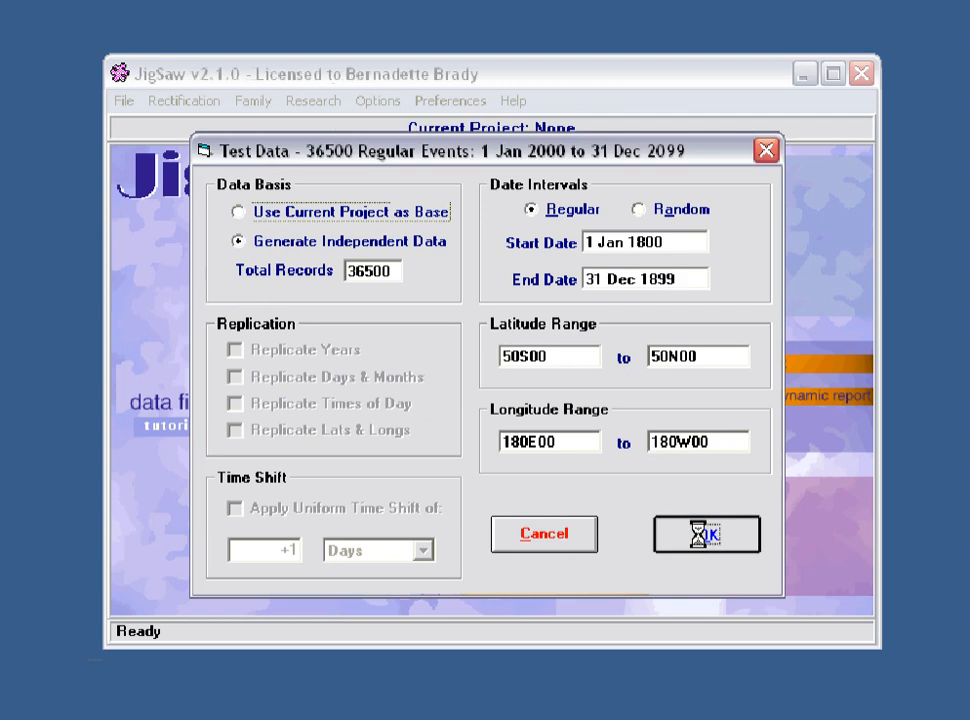
{"action": "type", "text": "19thc"}
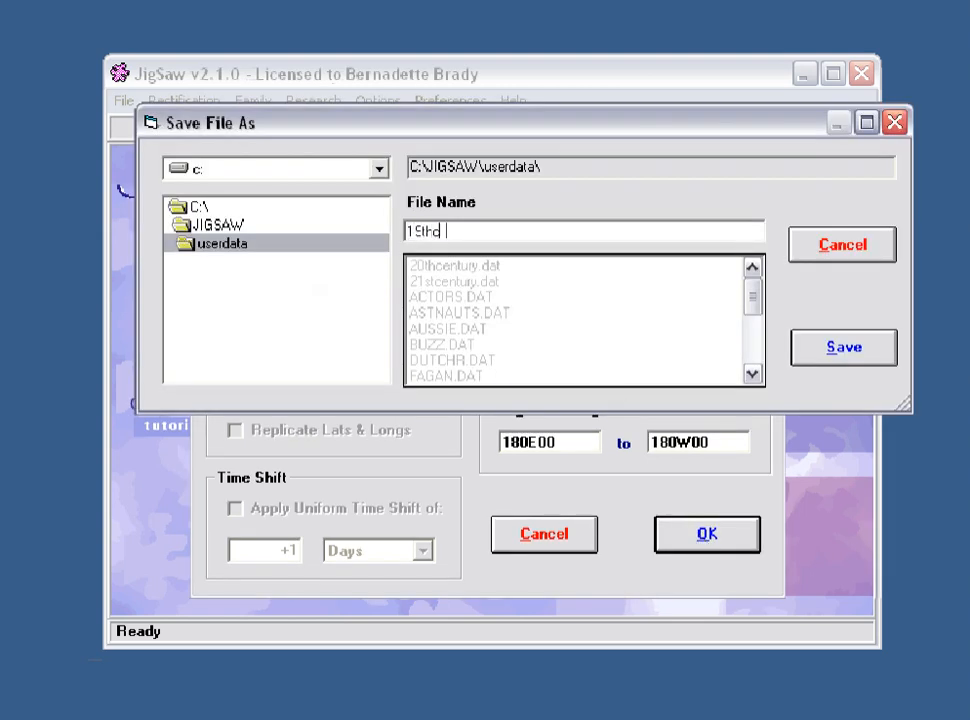
{"action": "type", "text": "entury"}
{"action": "left_click", "coordinate": [848, 352]}
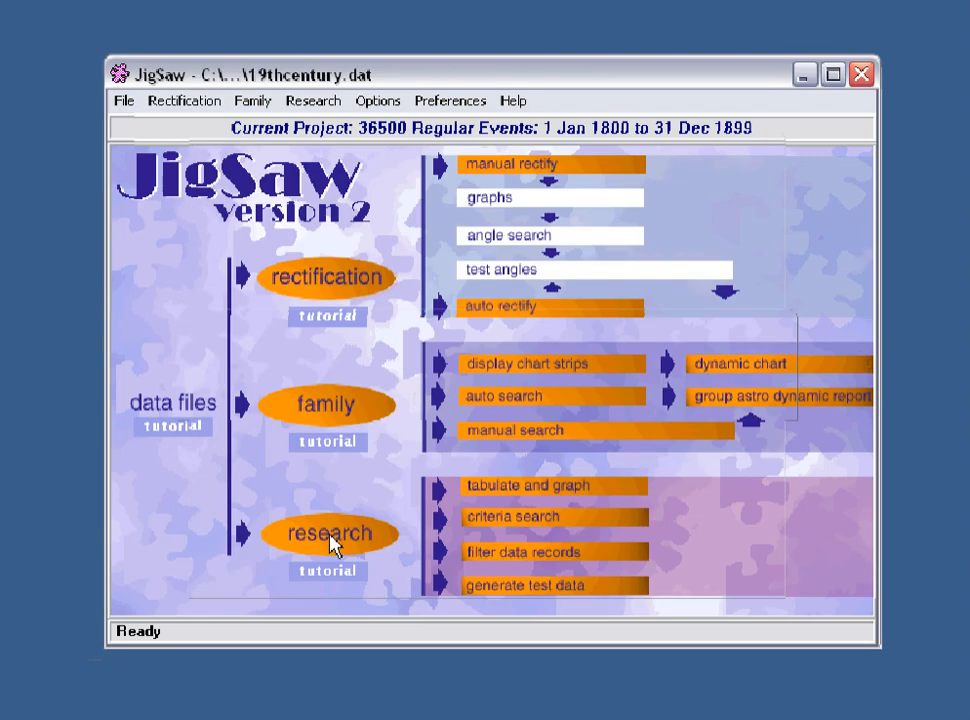
{"action": "left_click", "coordinate": [333, 541]}
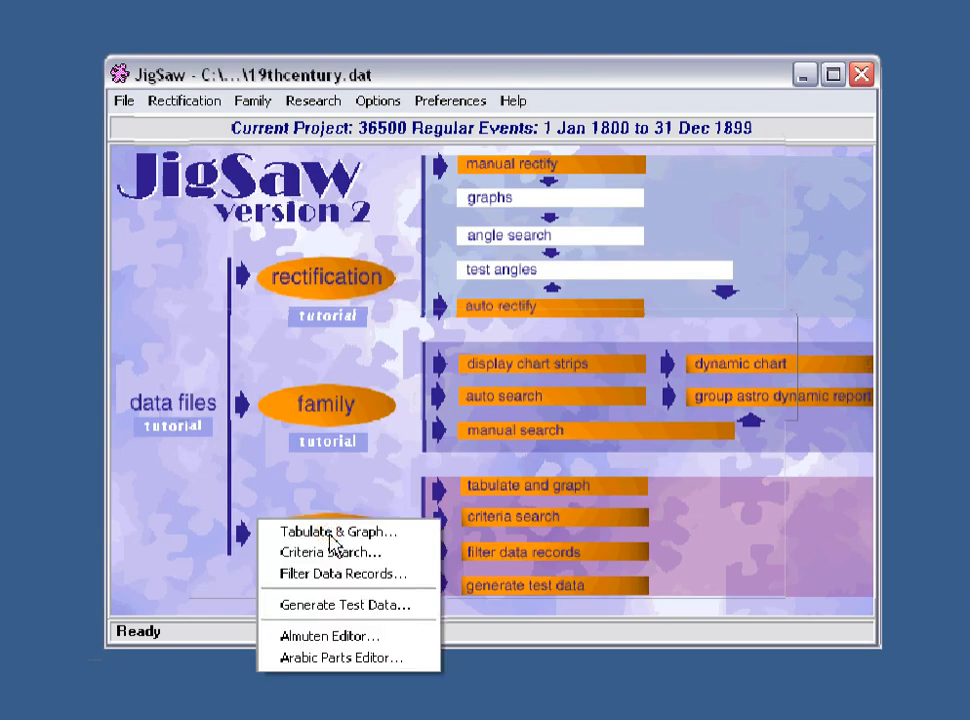
{"action": "left_click", "coordinate": [330, 606]}
{"action": "left_click", "coordinate": [510, 155]}
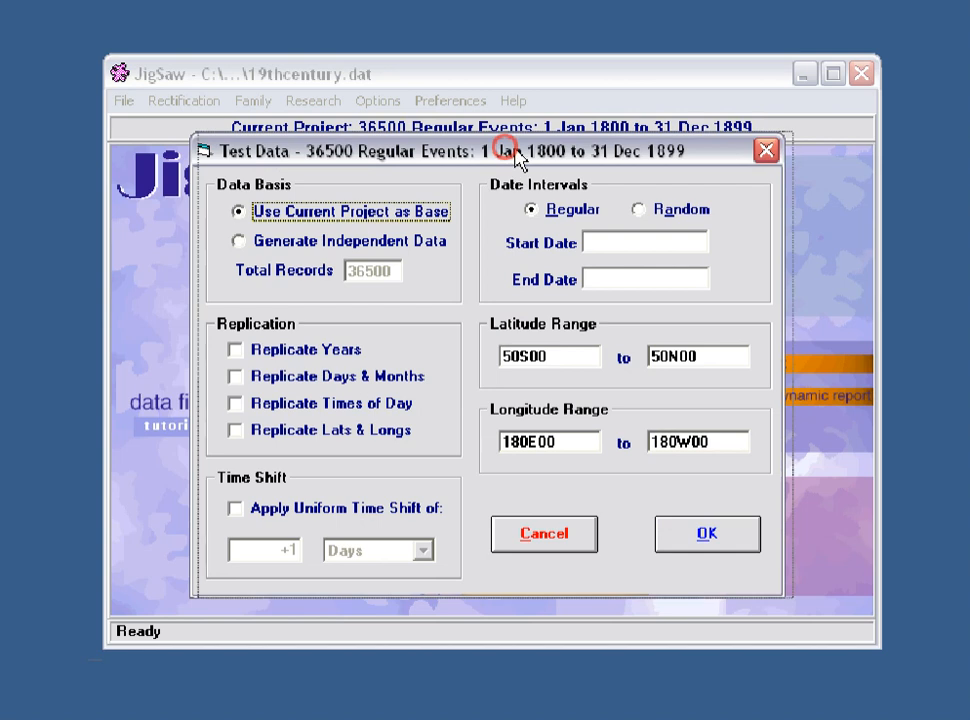
{"action": "left_click_drag", "start_coordinate": [515, 160], "coordinate": [525, 163]}
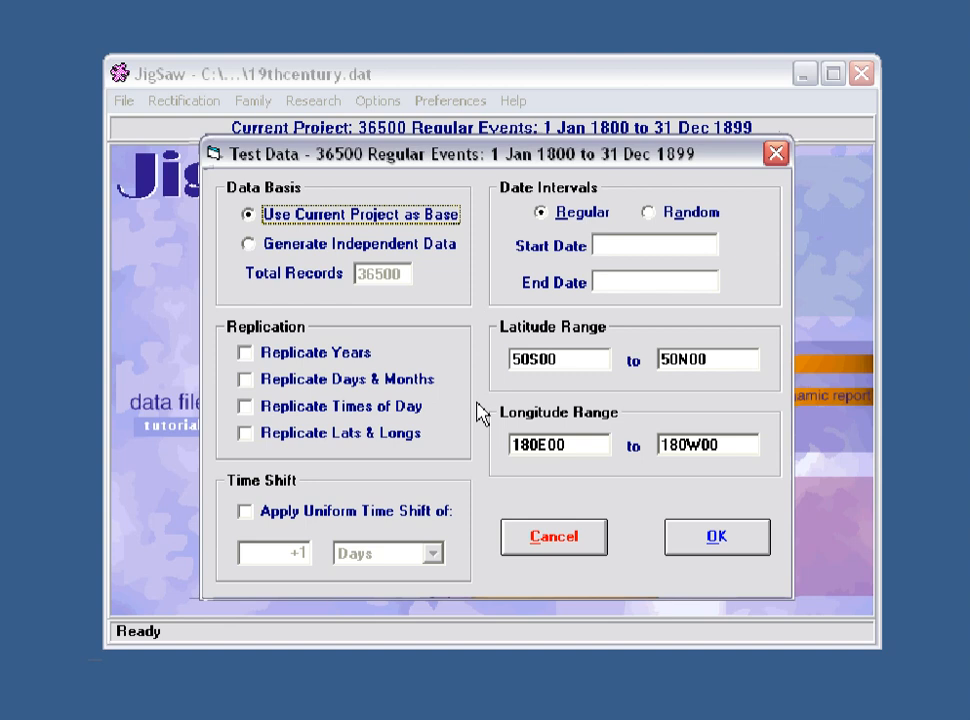
{"action": "left_click", "coordinate": [392, 244]}
{"action": "left_click", "coordinate": [388, 216]}
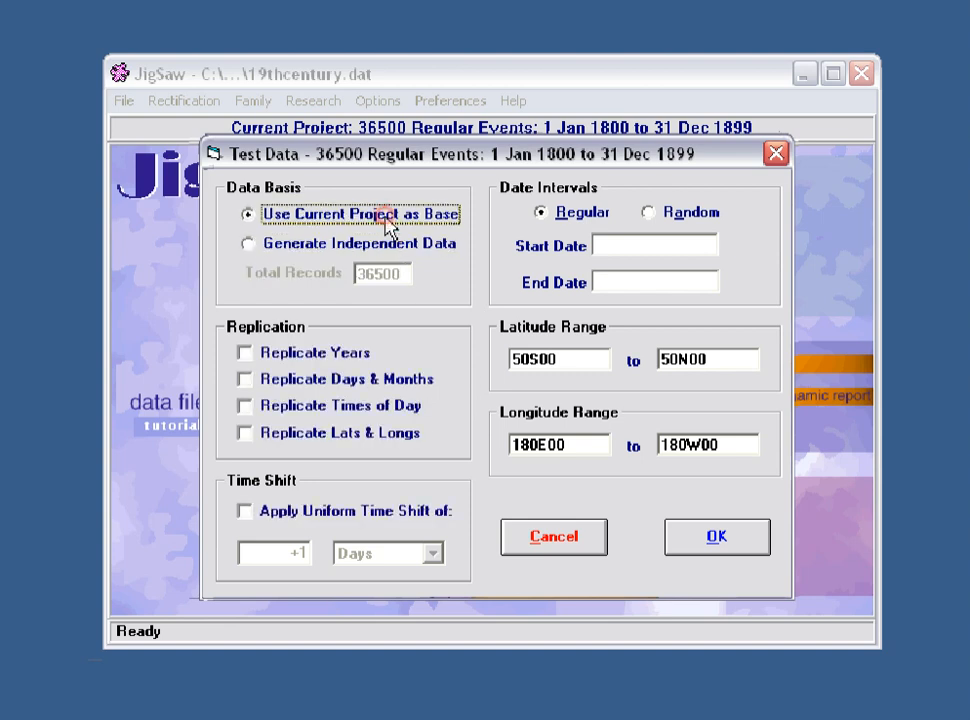
{"action": "left_click", "coordinate": [383, 253]}
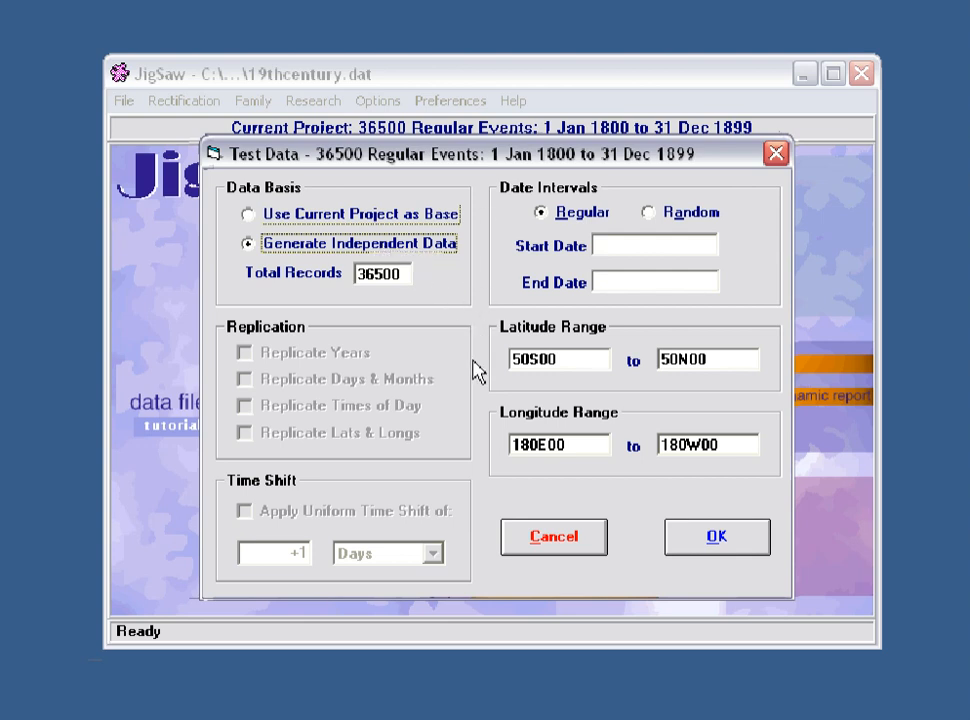
{"action": "left_click", "coordinate": [571, 547]}
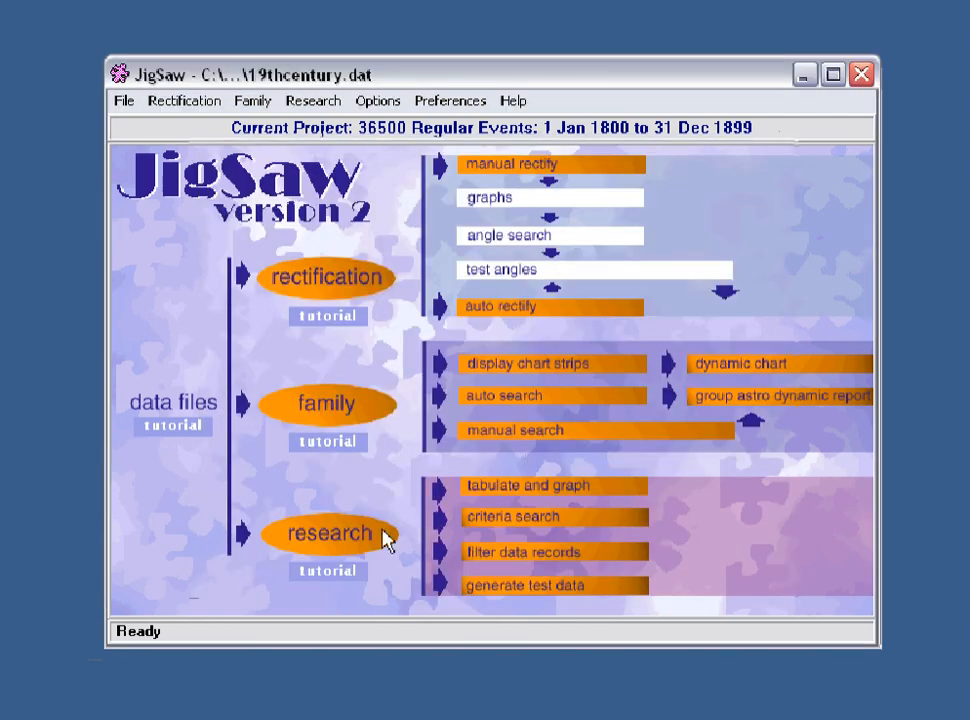
{"action": "left_click", "coordinate": [340, 543]}
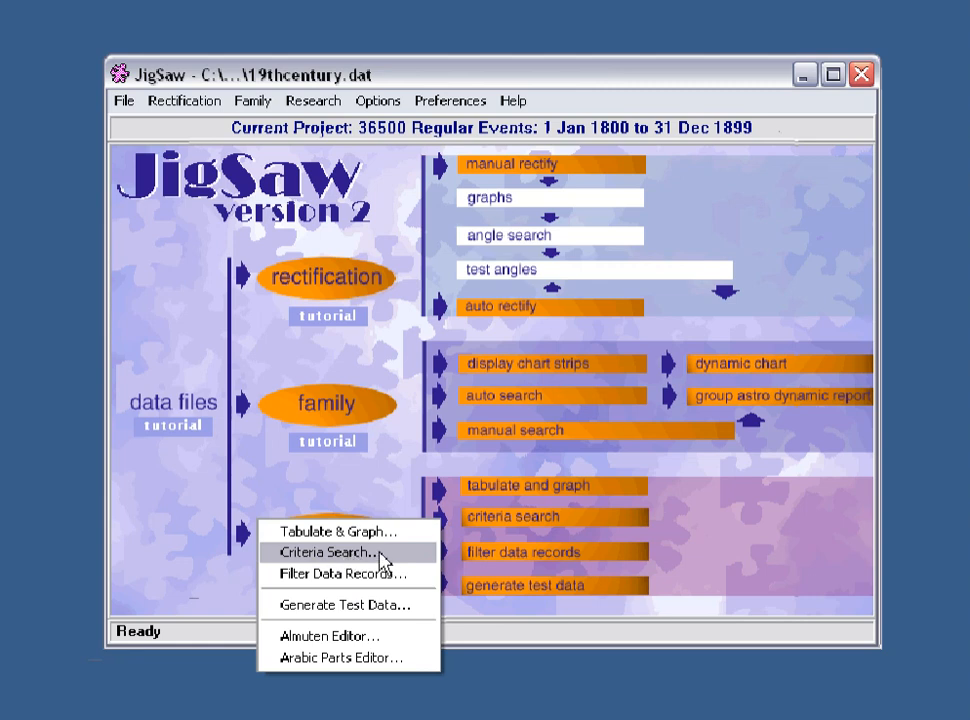
{"action": "left_click", "coordinate": [395, 505]}
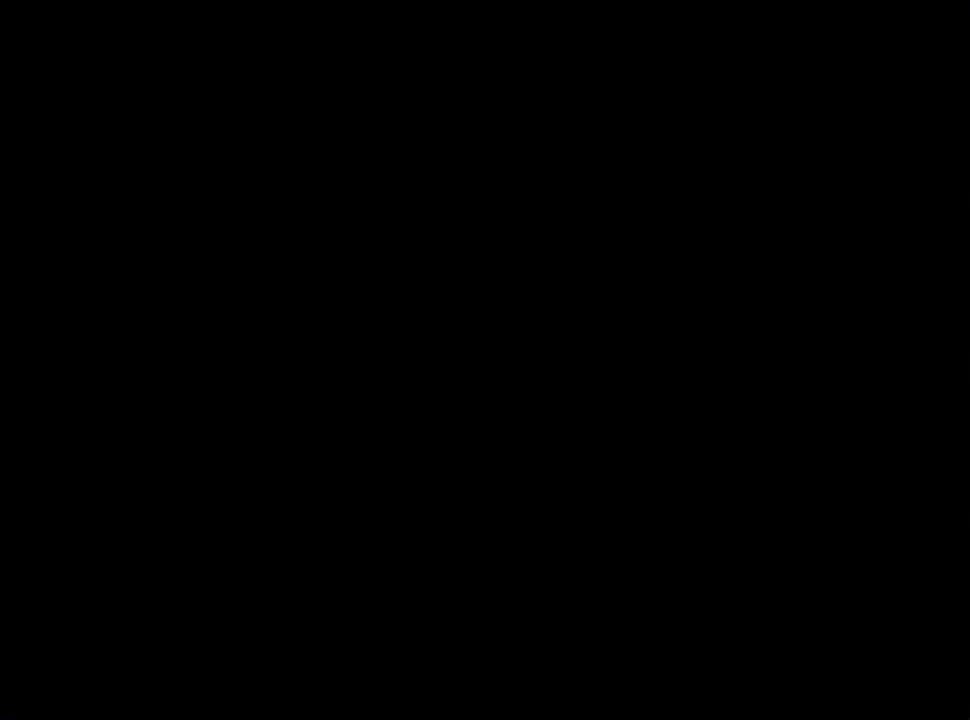